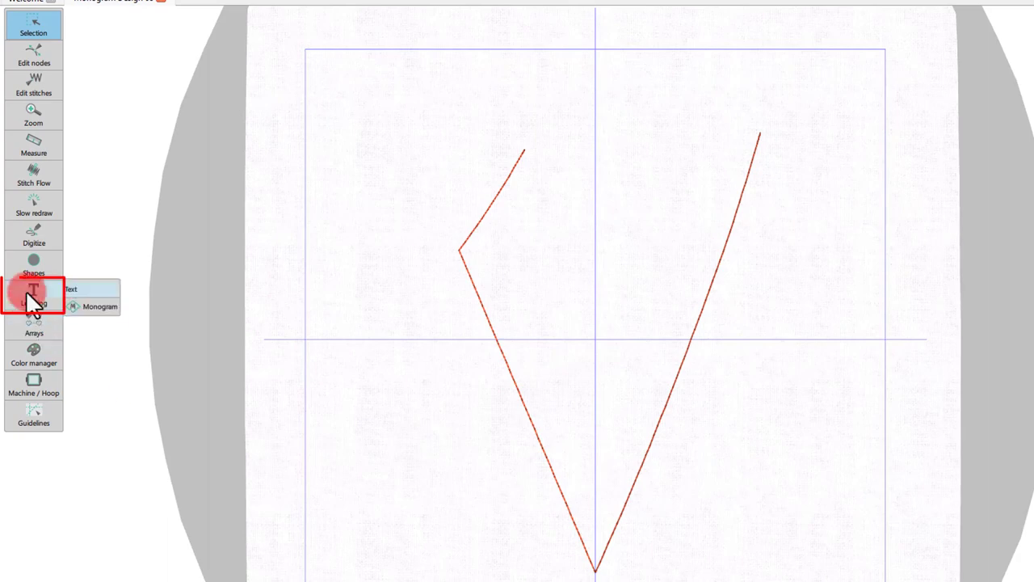
# Step: Start a new monogram with the text KS, moving its settings dialog clear of the lettering
pyautogui.click(87, 307)
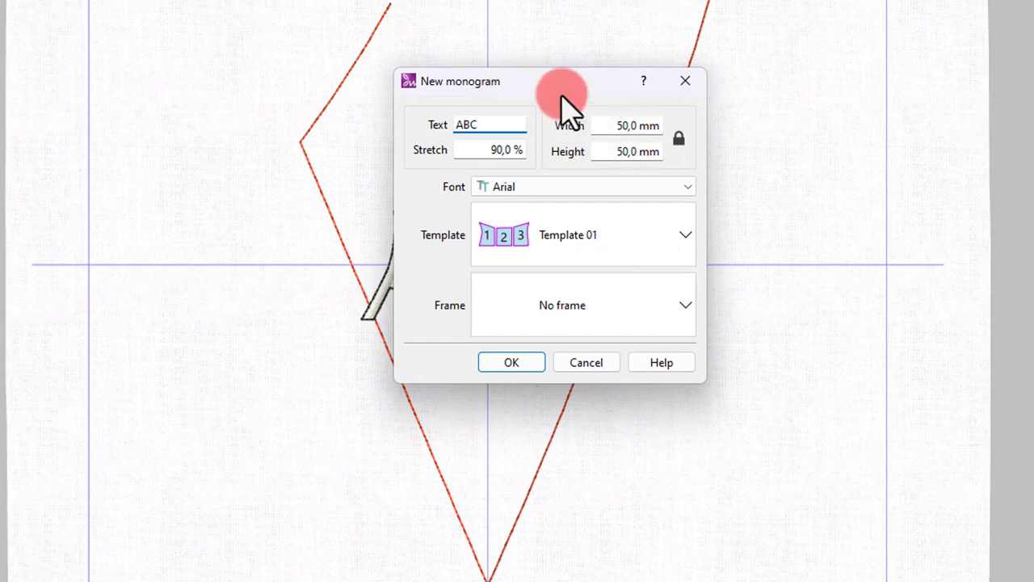
pyautogui.moveTo(530, 87); pyautogui.dragTo(808, 141)
pyautogui.doubleClick(772, 179)
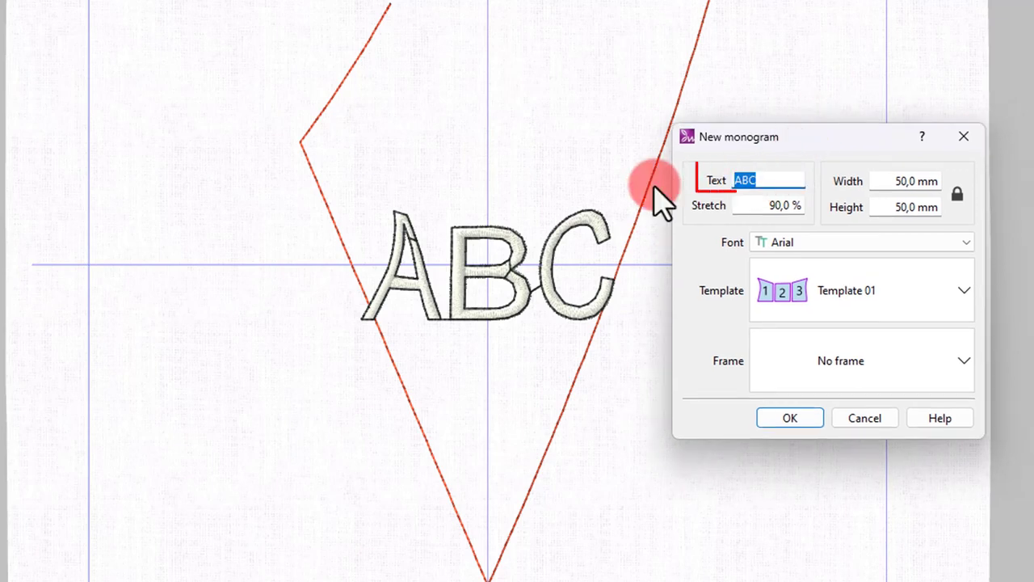
pyautogui.write('KS')
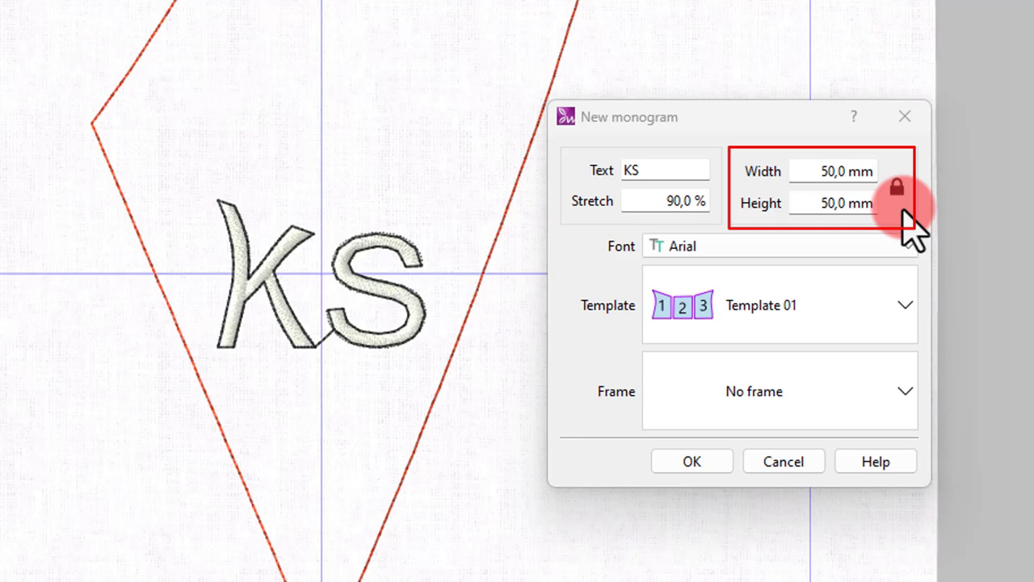
# Step: Unlock the monogram's proportions and set both its width and height to 55 mm
pyautogui.click(845, 175)
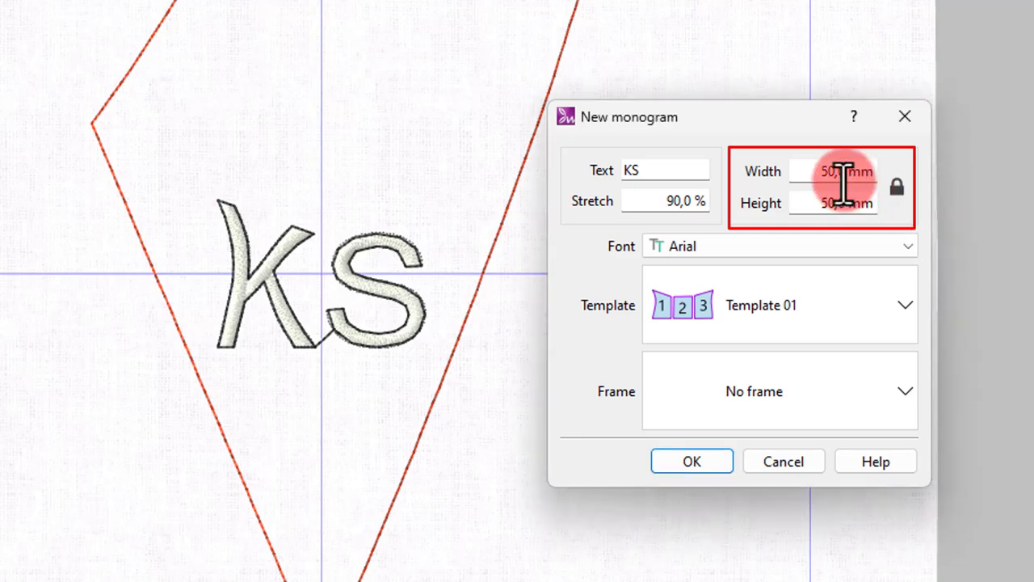
pyautogui.moveTo(819, 170); pyautogui.dragTo(848, 170)
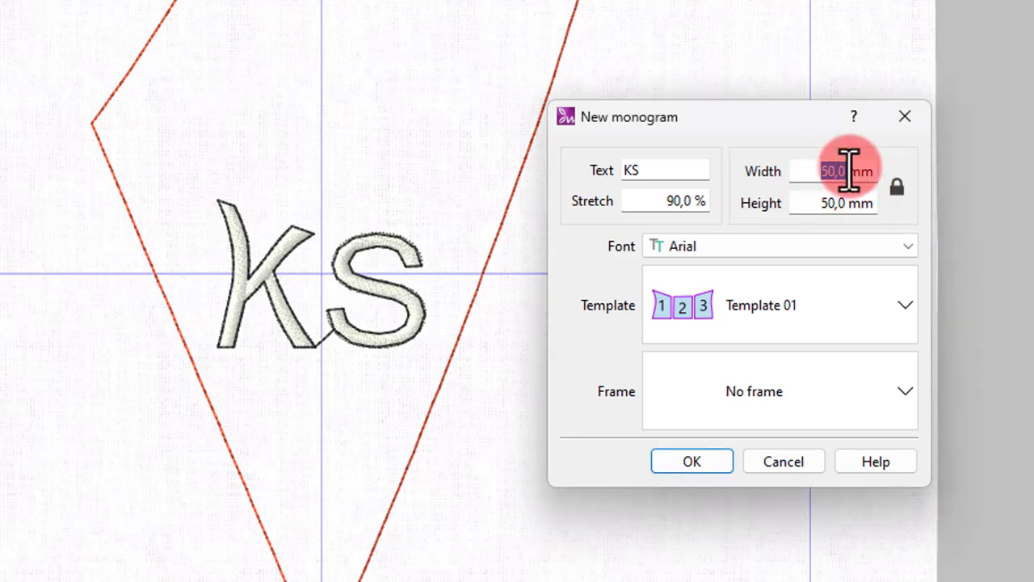
pyautogui.click(895, 184)
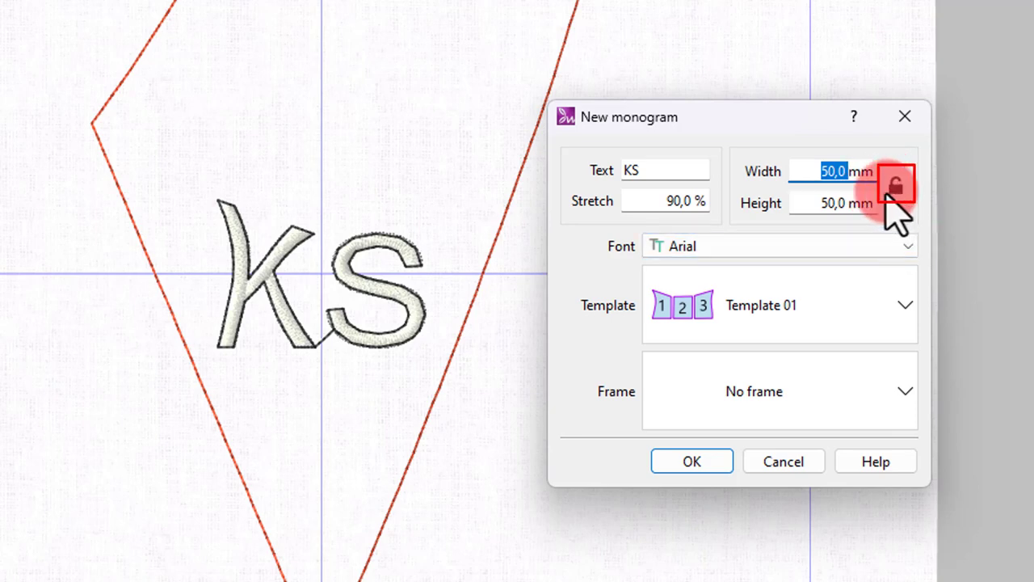
pyautogui.write('55')
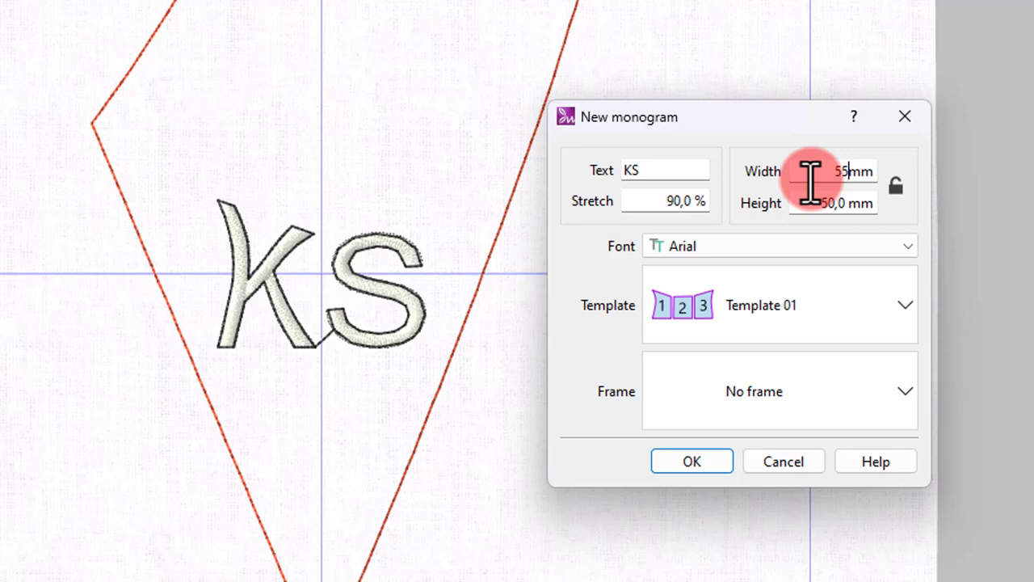
pyautogui.press('Tab')
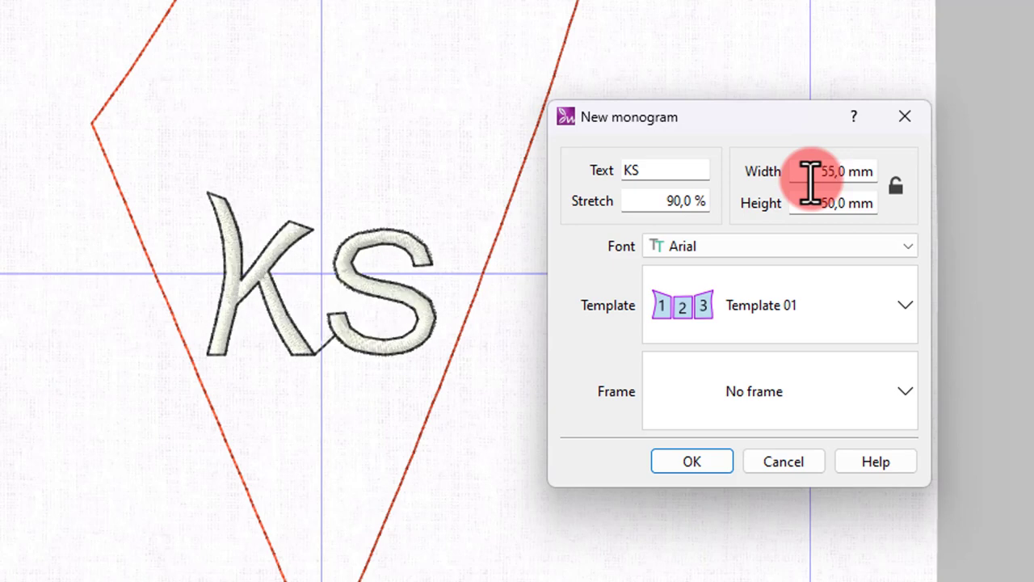
pyautogui.doubleClick(839, 205)
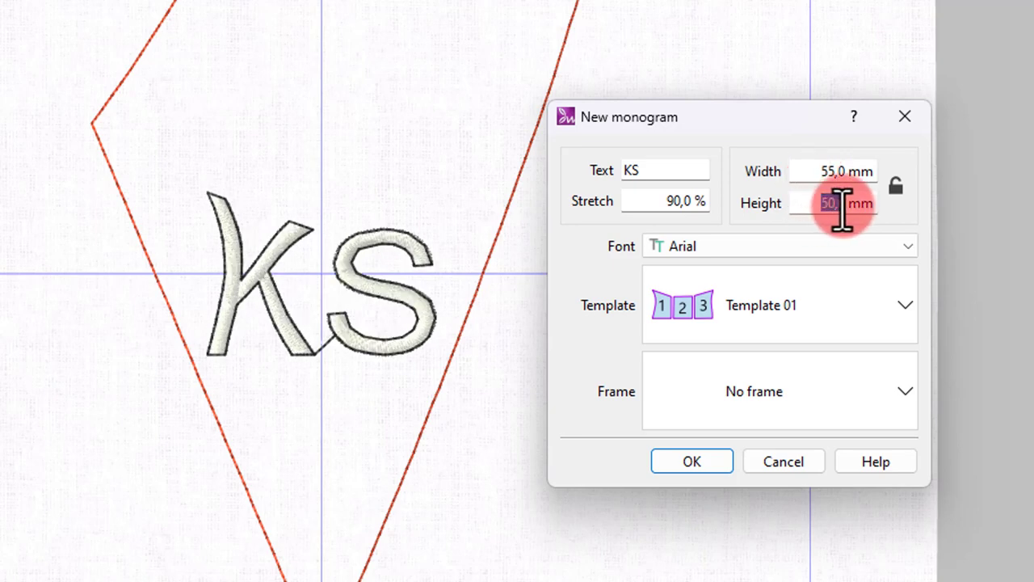
pyautogui.write('55')
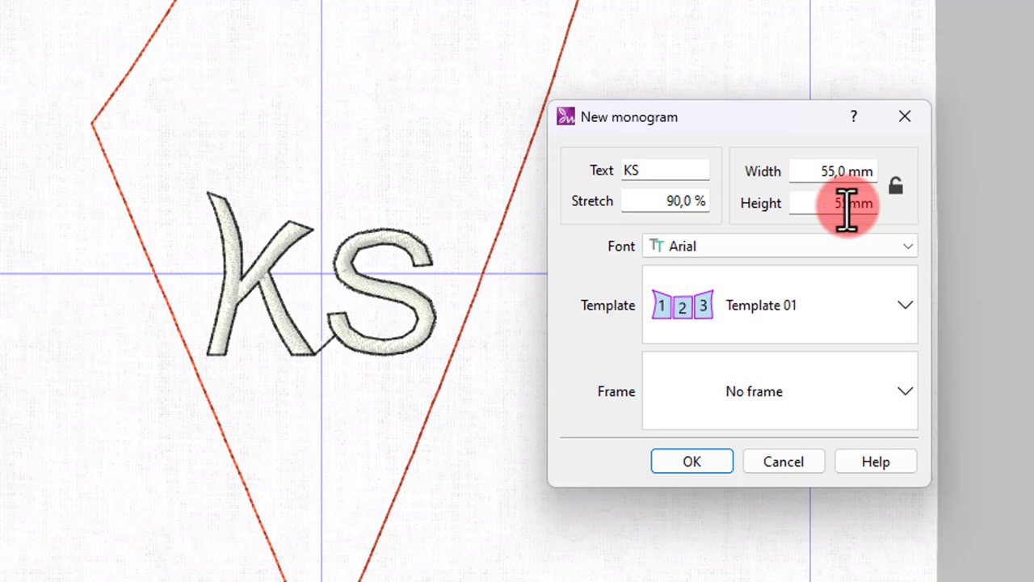
pyautogui.click(811, 171)
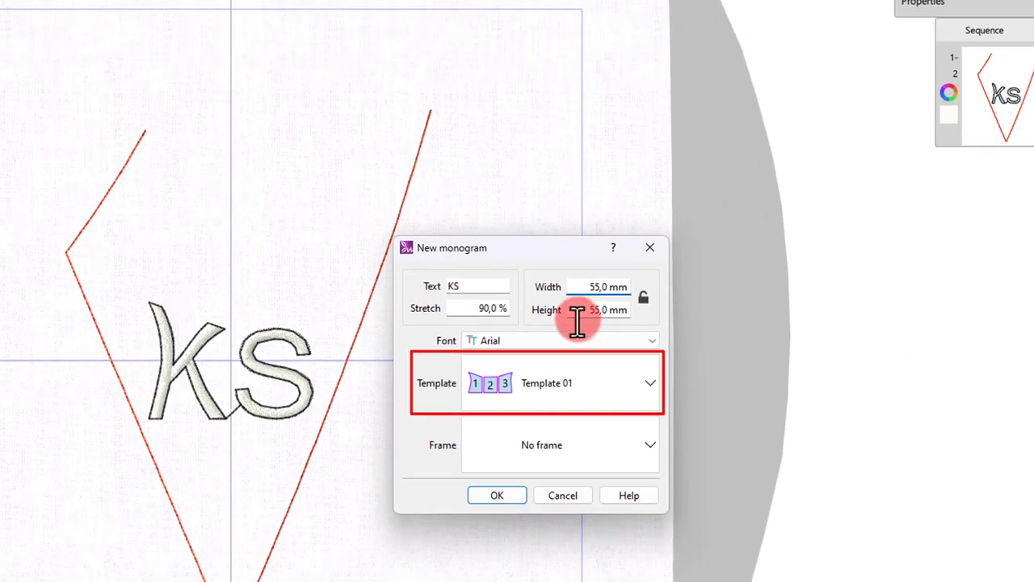
# Step: Apply the overlapping two-letter Template 22 to the monogram and leave it with No frame
pyautogui.click(581, 384)
pyautogui.scroll(-2, 552, 243)
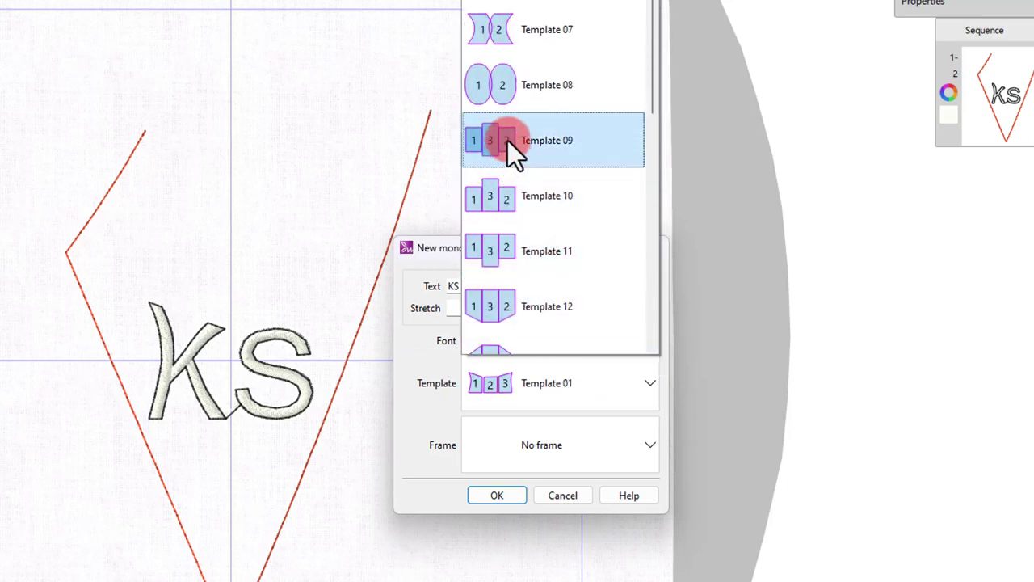
pyautogui.scroll(-3, 524, 191)
pyautogui.scroll(-2, 525, 192)
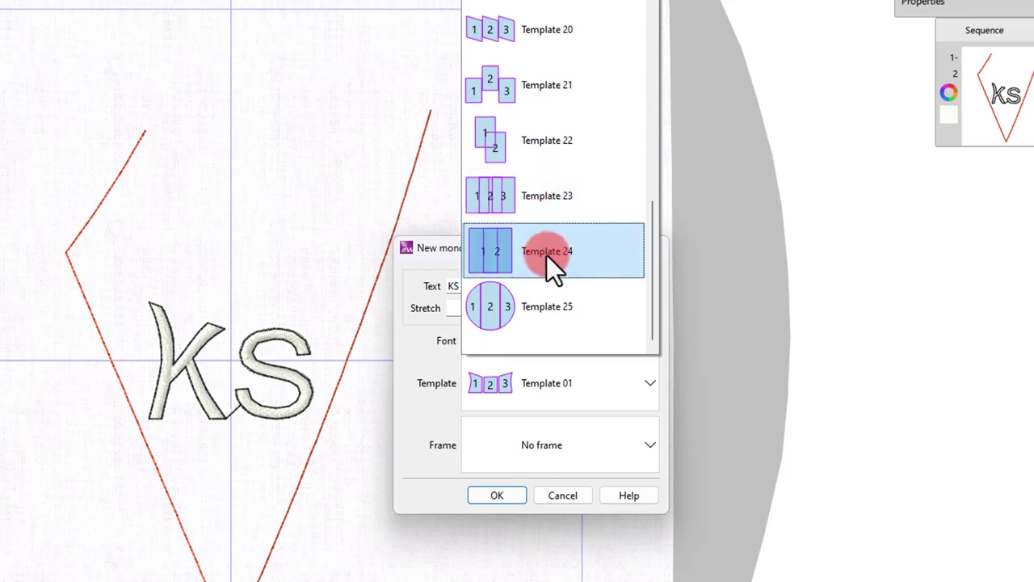
pyautogui.click(538, 161)
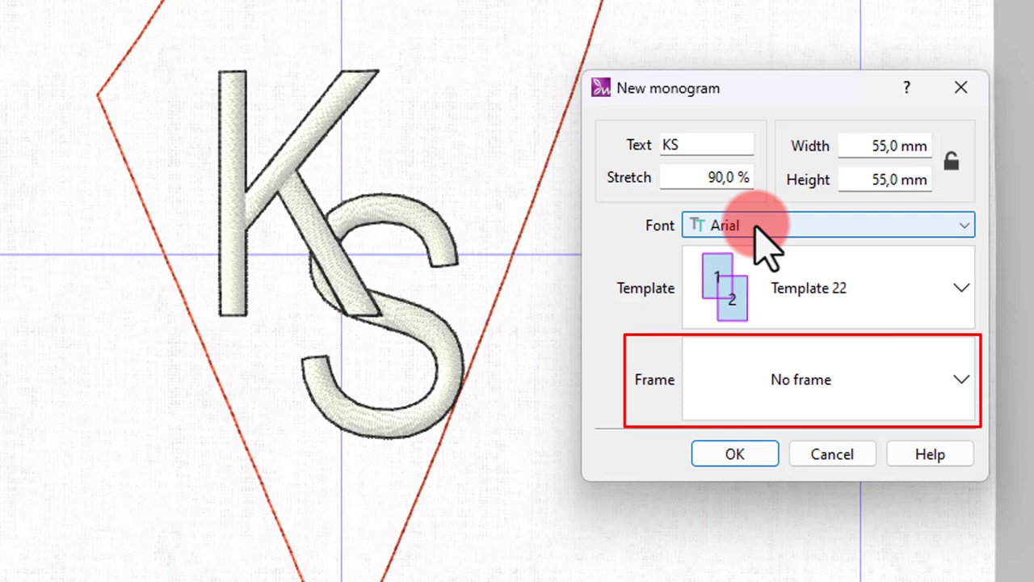
pyautogui.click(791, 380)
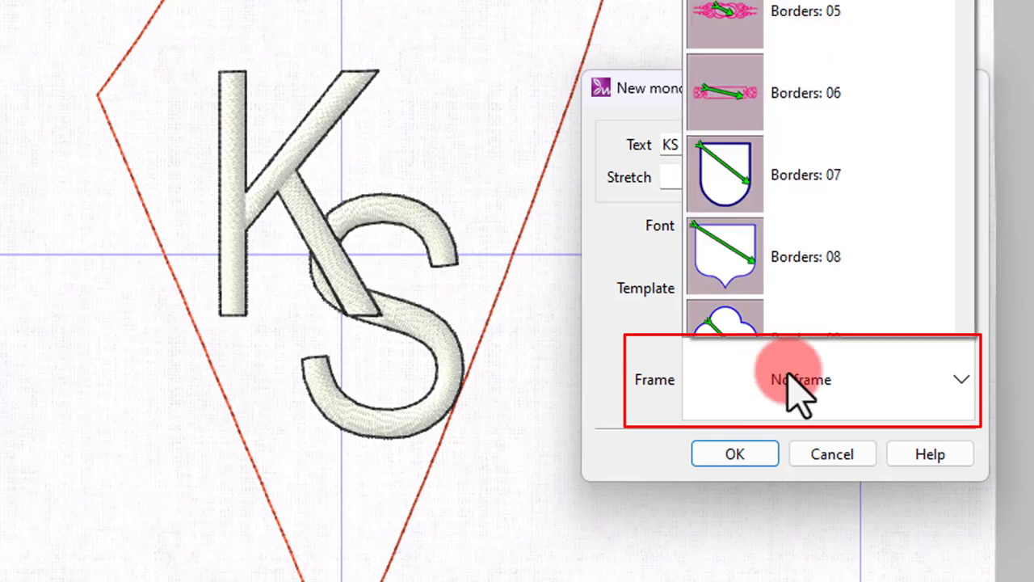
pyautogui.click(790, 378)
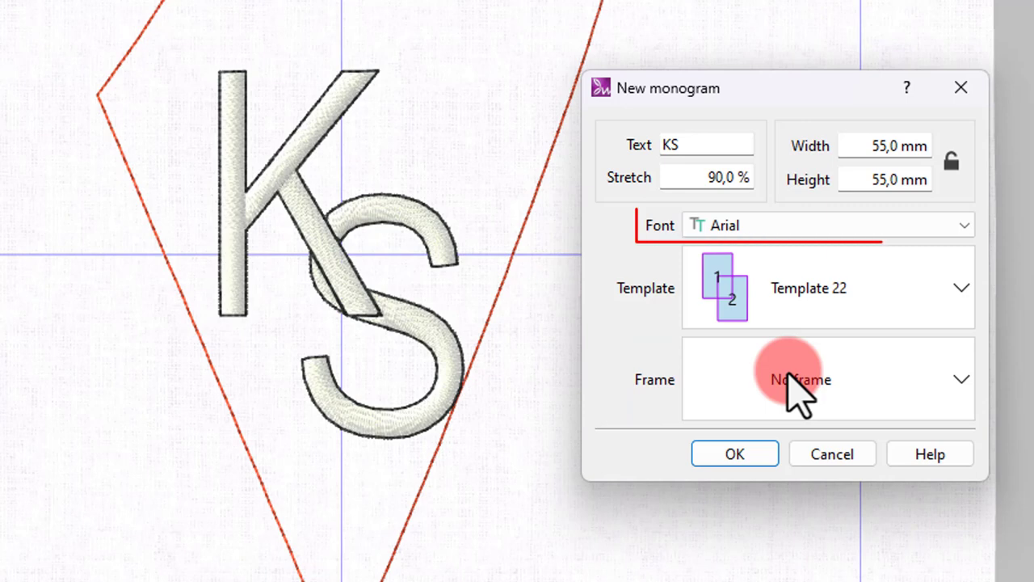
# Step: Change the monogram's font to the embroidery font xpg181
pyautogui.click(731, 226)
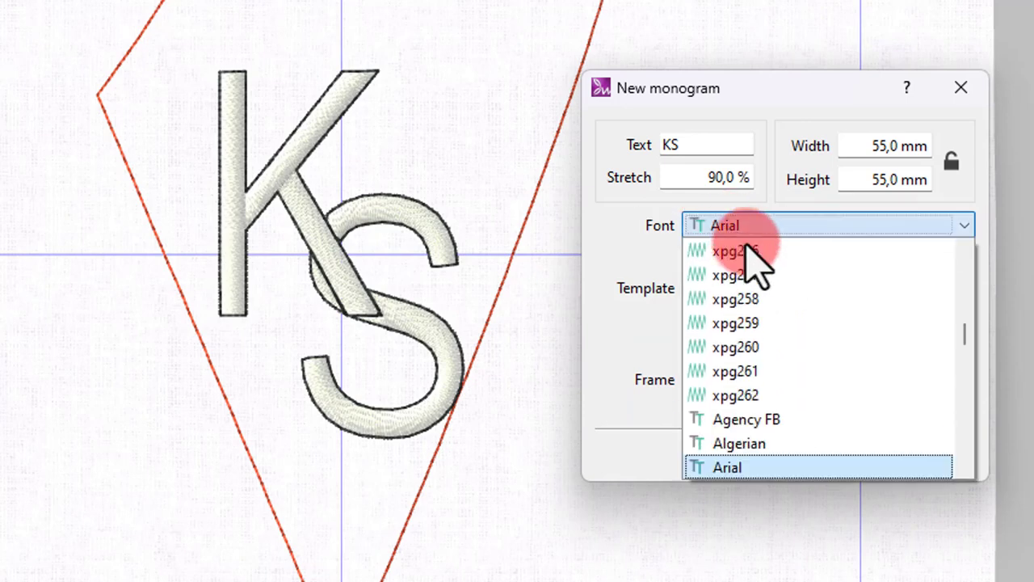
pyautogui.scroll(8, 818, 368)
pyautogui.scroll(5, 889, 347)
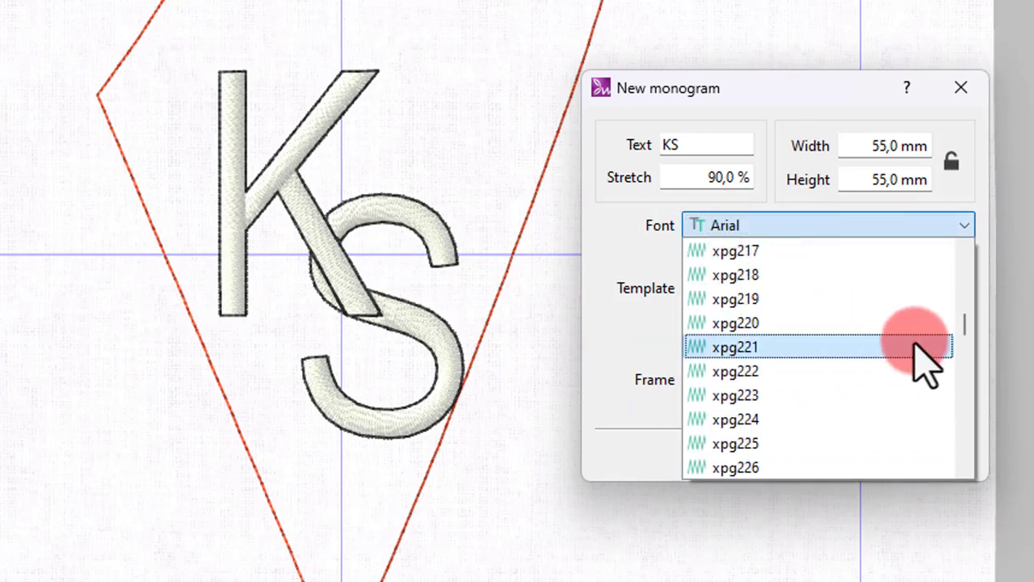
pyautogui.moveTo(961, 331); pyautogui.dragTo(964, 323)
pyautogui.scroll(1, 810, 297)
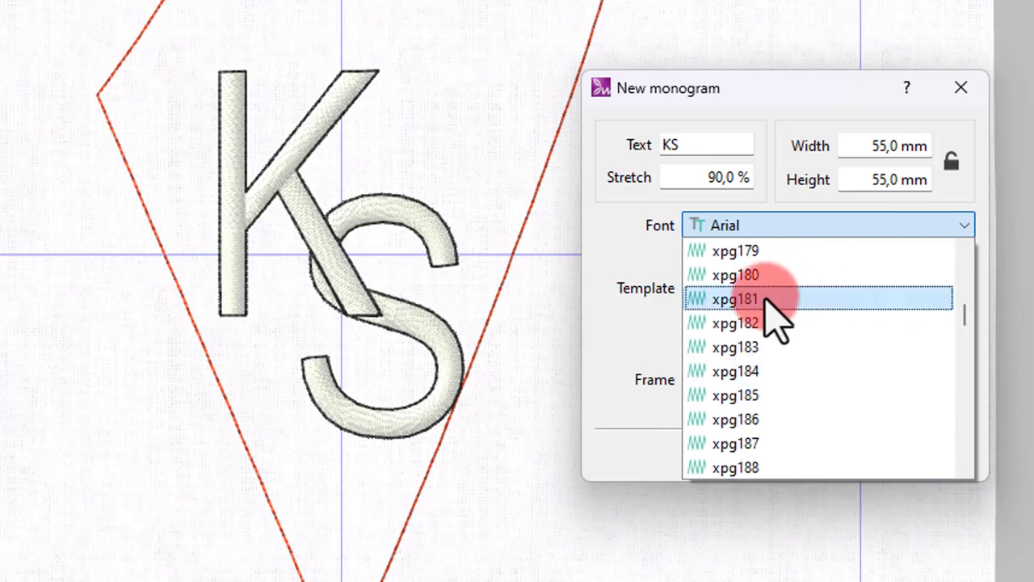
pyautogui.click(747, 299)
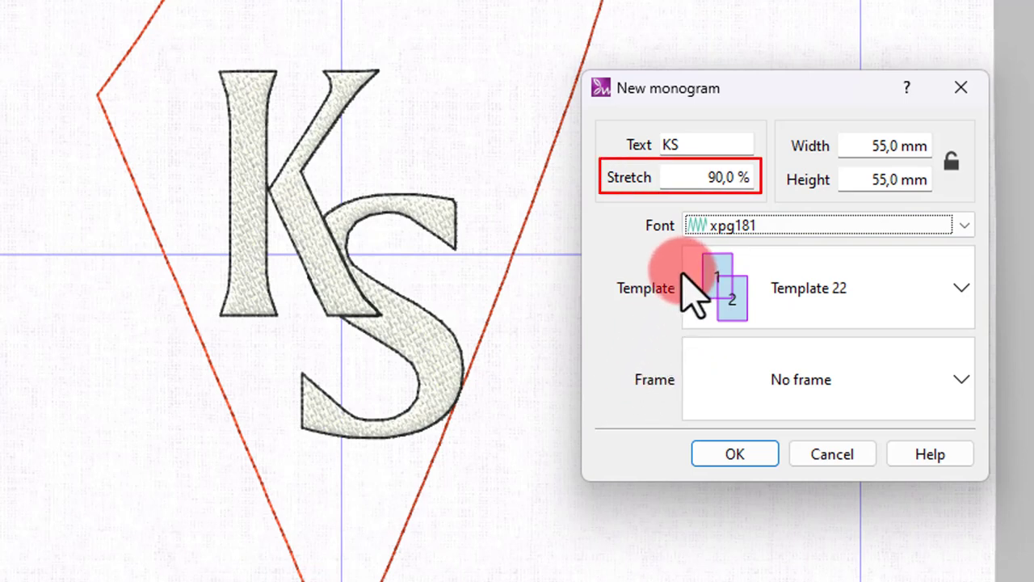
# Step: Set the monogram's stretch to 100 %
pyautogui.click(707, 178)
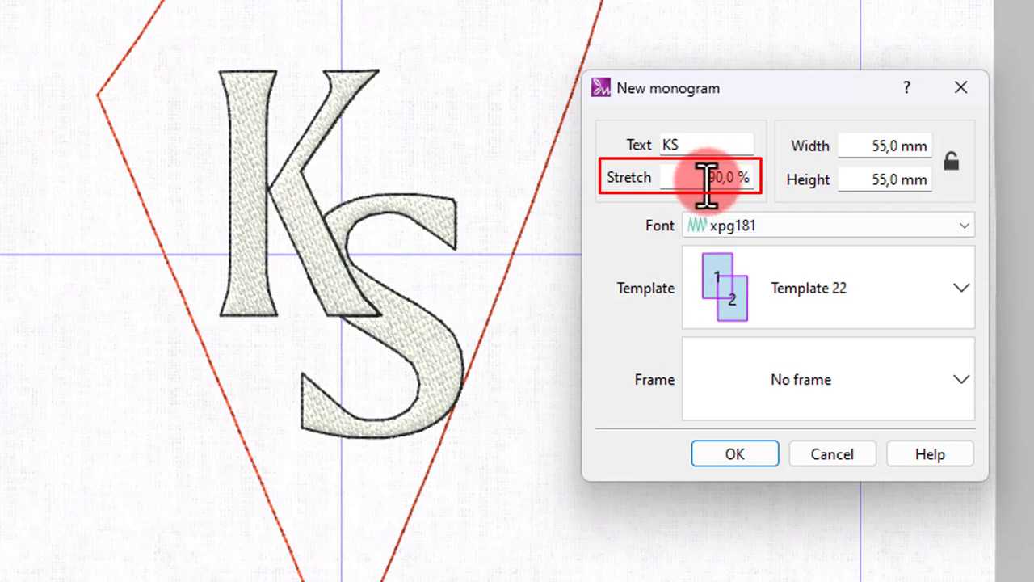
pyautogui.doubleClick(726, 179)
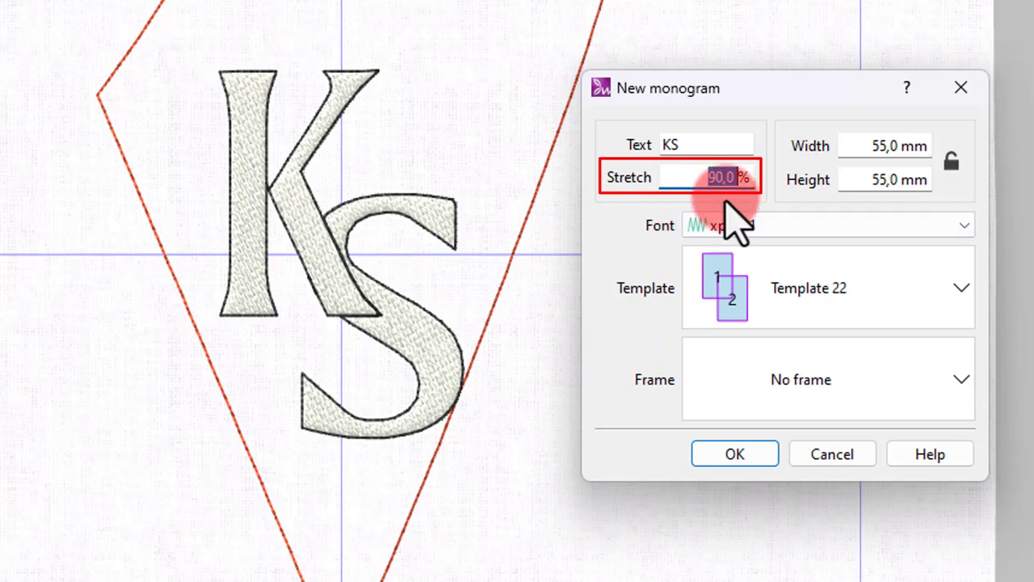
pyautogui.write('100')
pyautogui.press('Return')
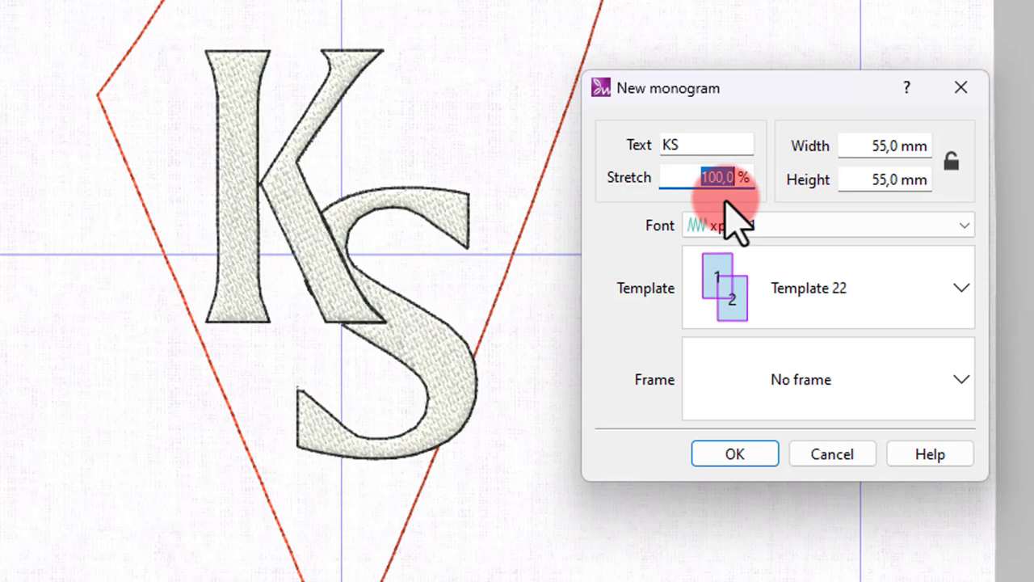
# Step: Try a stretch of 120 % on the monogram and return it to 100 %
pyautogui.write('120')
pyautogui.press('Return')
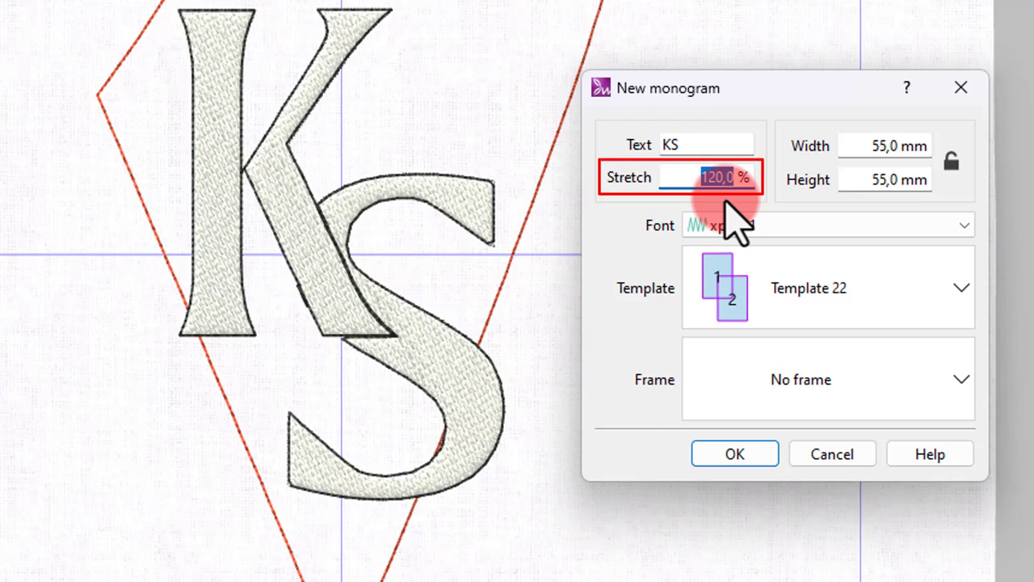
pyautogui.write('100')
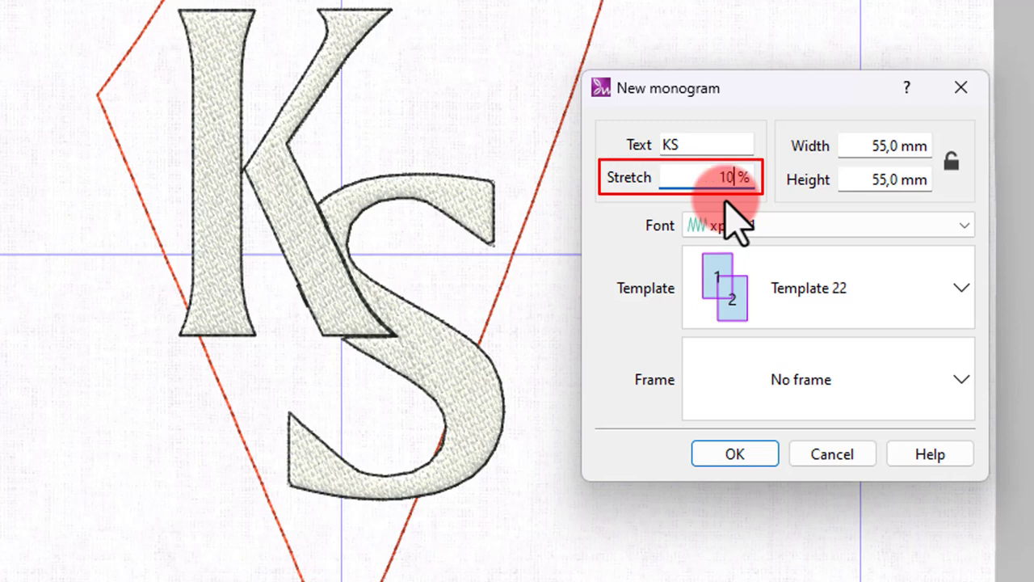
pyautogui.press('Return')
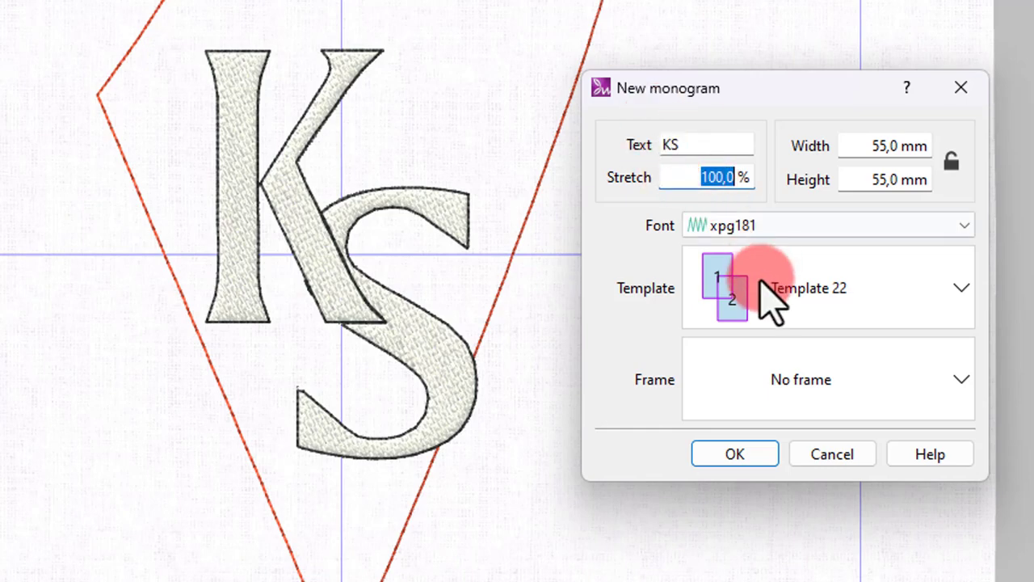
# Step: Accept the monogram settings and remove the outline from the KS lettering
pyautogui.click(734, 453)
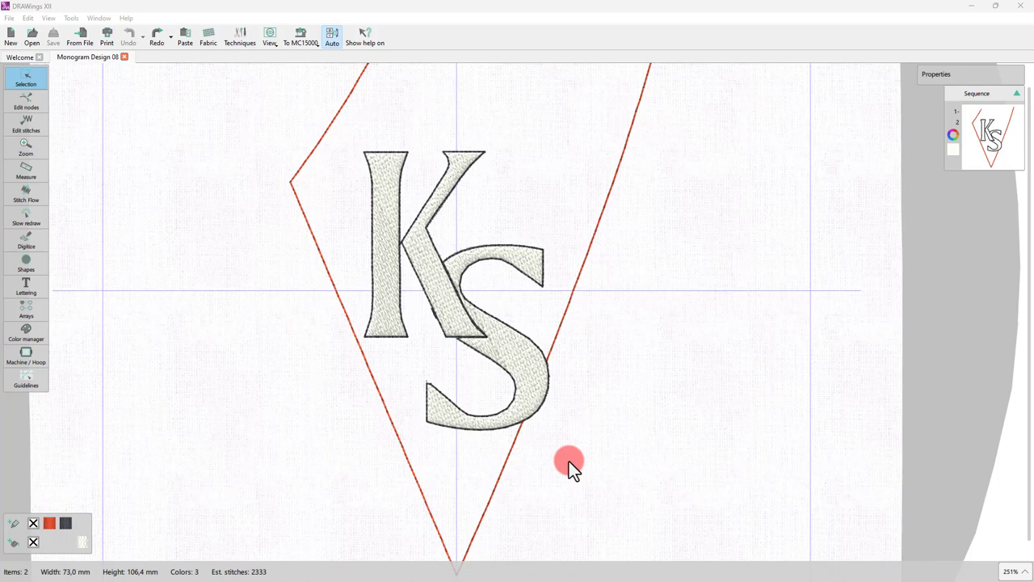
pyautogui.click(445, 323)
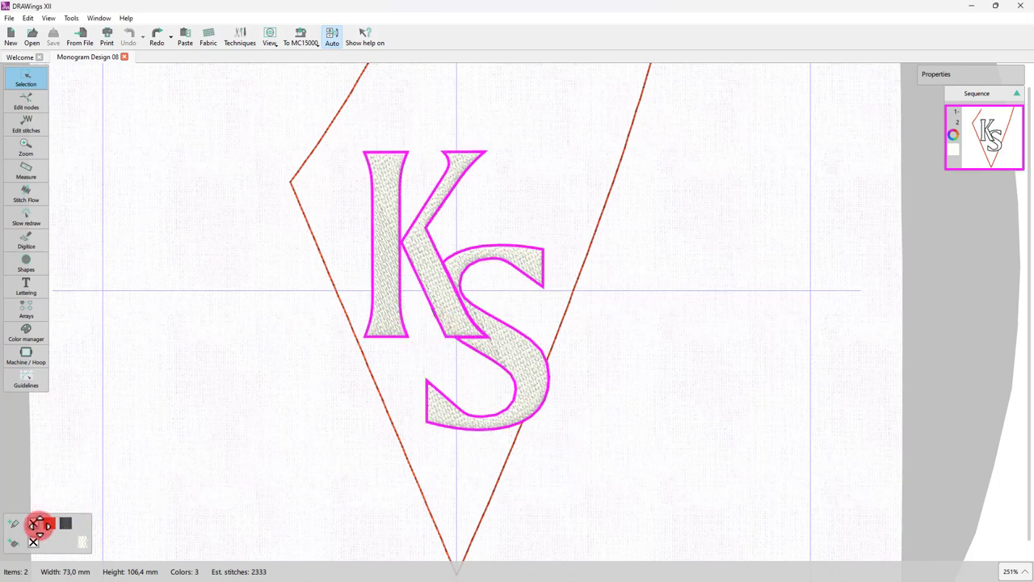
pyautogui.click(34, 523)
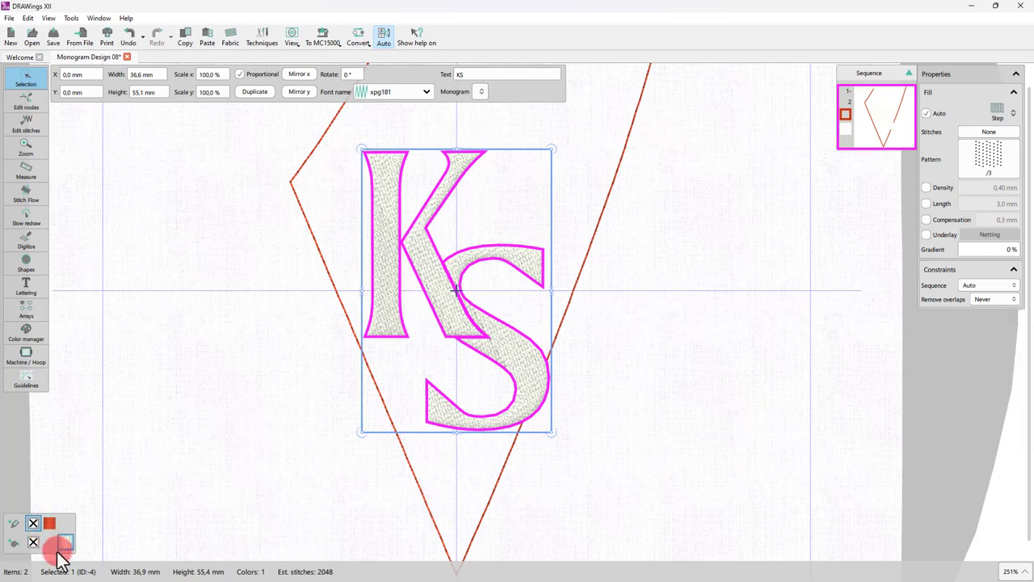
# Step: Change the KS lettering's fill to black, Madeira Classic 1000, and deselect it
pyautogui.click(65, 543)
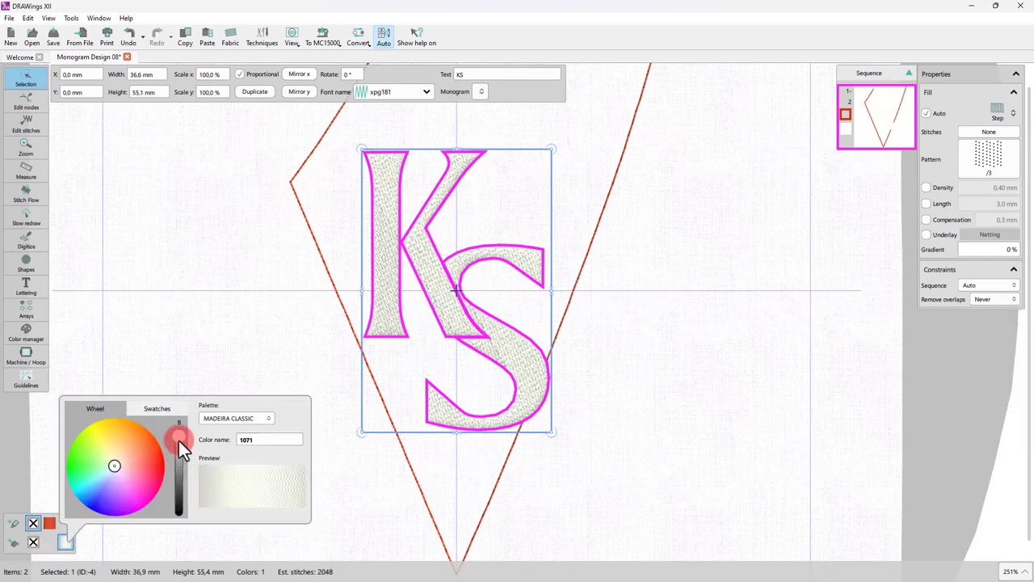
pyautogui.click(181, 515)
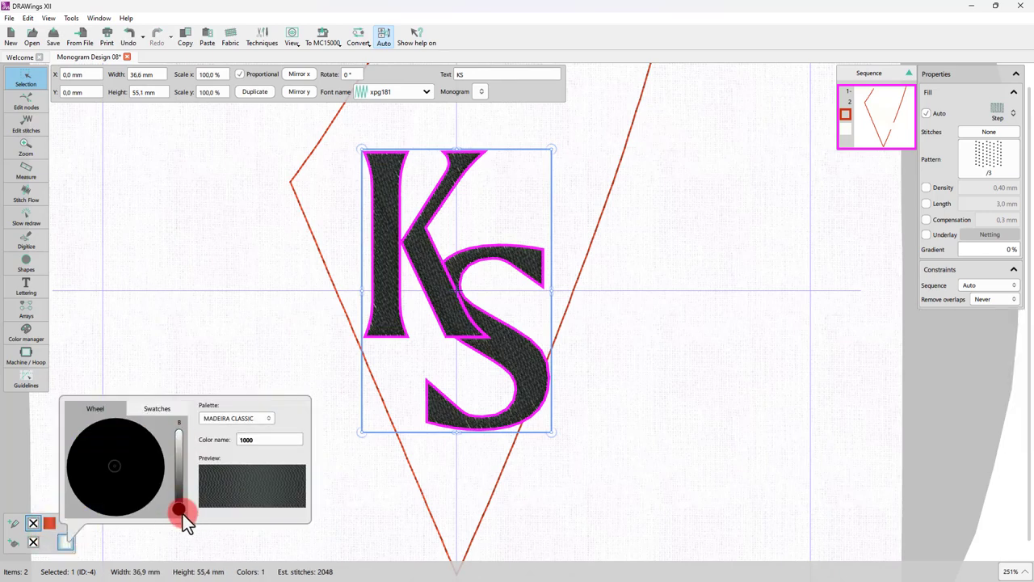
pyautogui.click(378, 513)
pyautogui.click(356, 350)
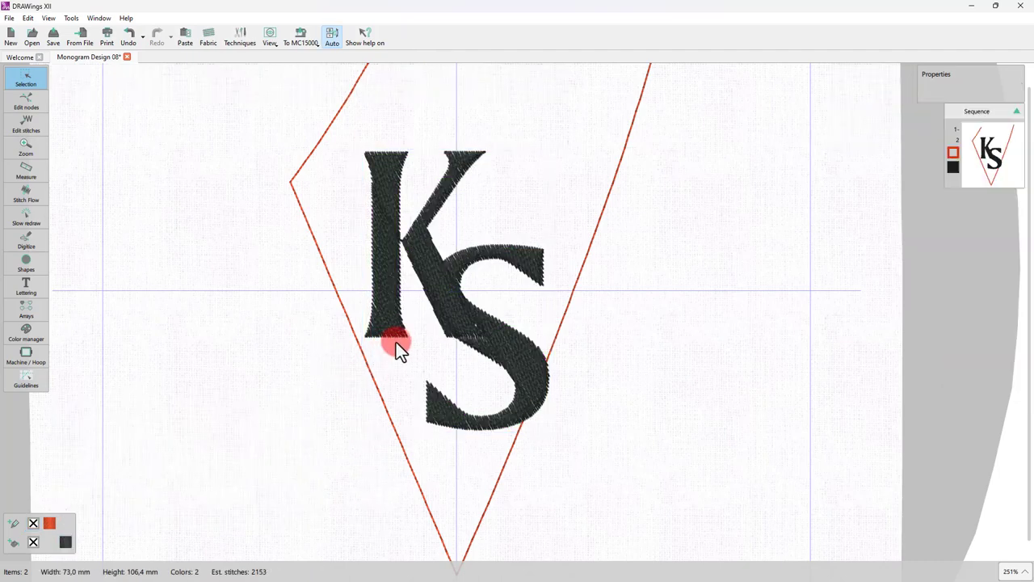
# Step: Edit the monogram's nodes, pulling the upper-right envelope corner of the S upward and outward to about 38.7 mm overall monogram width
pyautogui.scroll(2, 447, 311)
pyautogui.scroll(-1, 448, 307)
pyautogui.click(436, 311)
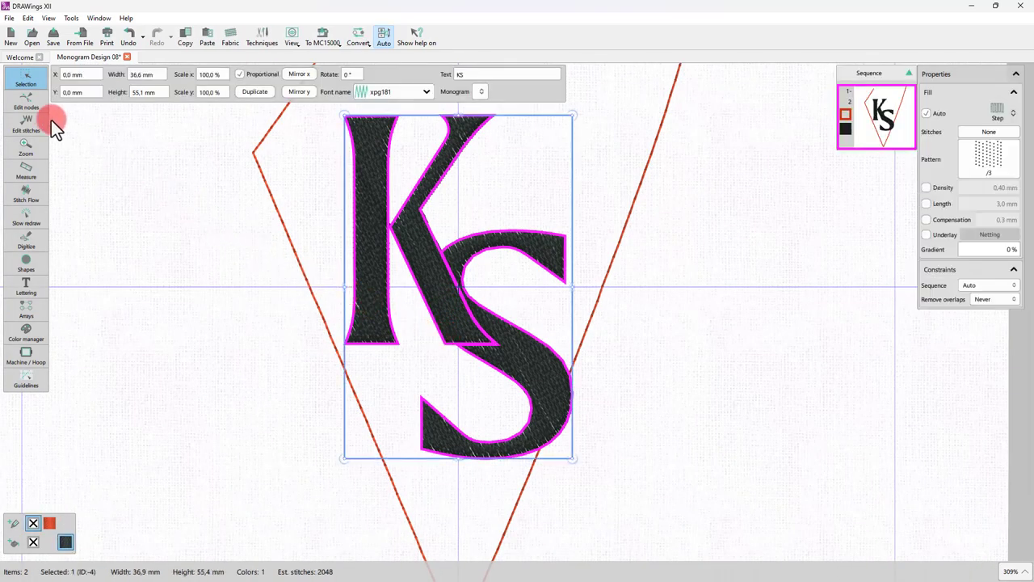
pyautogui.click(33, 110)
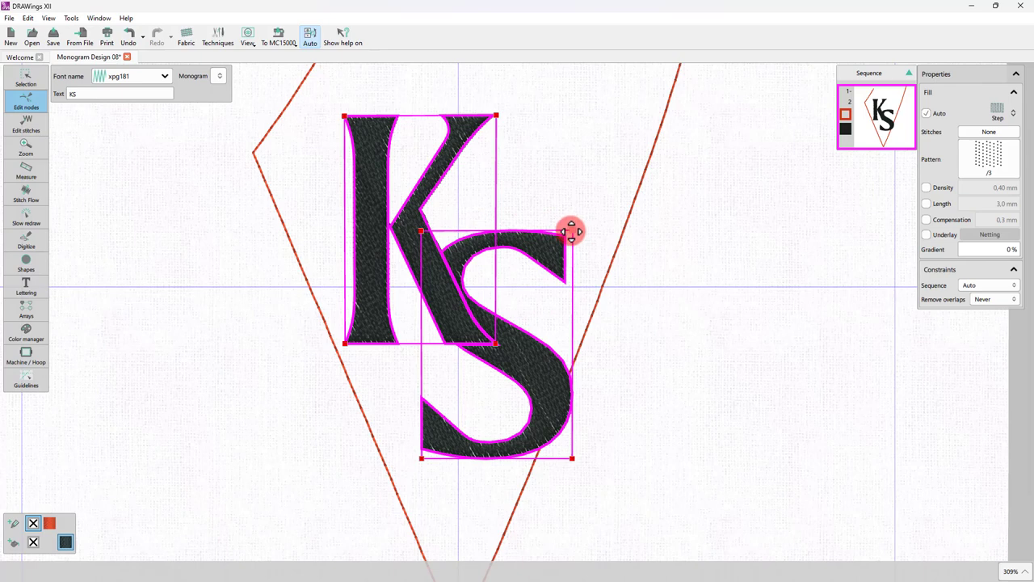
pyautogui.moveTo(571, 232); pyautogui.dragTo(592, 204)
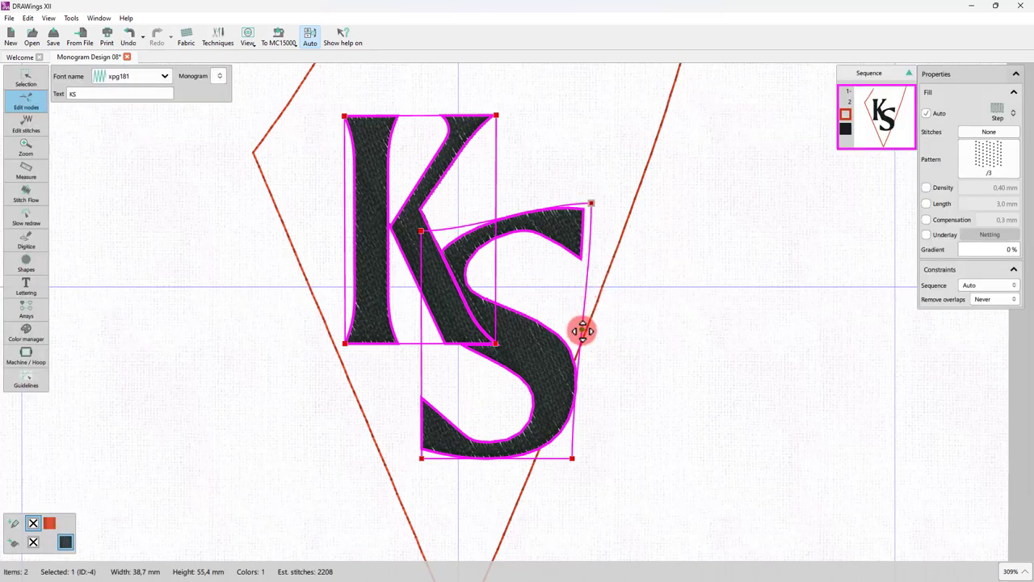
# Step: Try bending the right side of the S envelope with its edge and corner handle, and undo all the envelope reshaping
pyautogui.moveTo(584, 332); pyautogui.dragTo(552, 332)
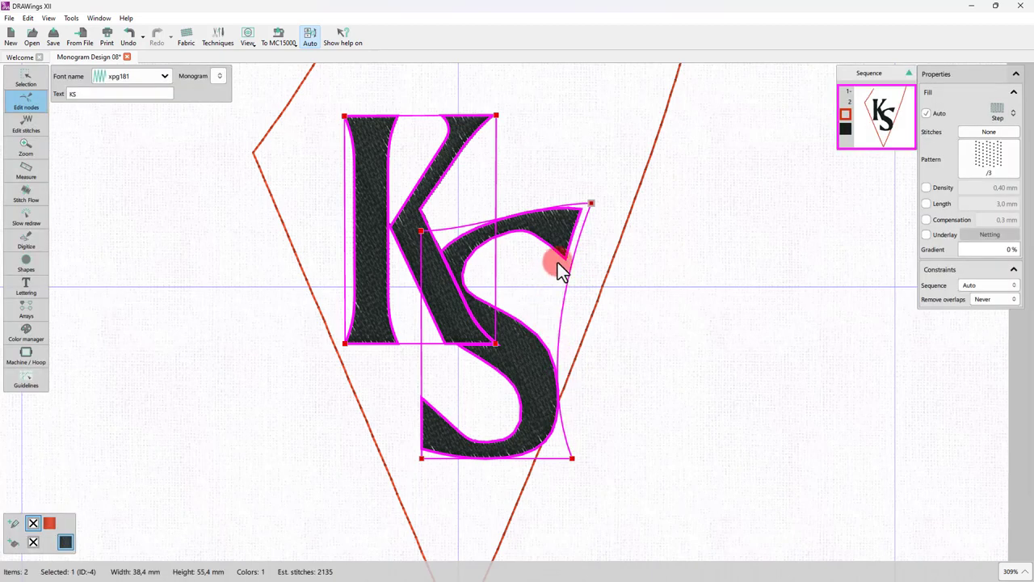
pyautogui.click(594, 203)
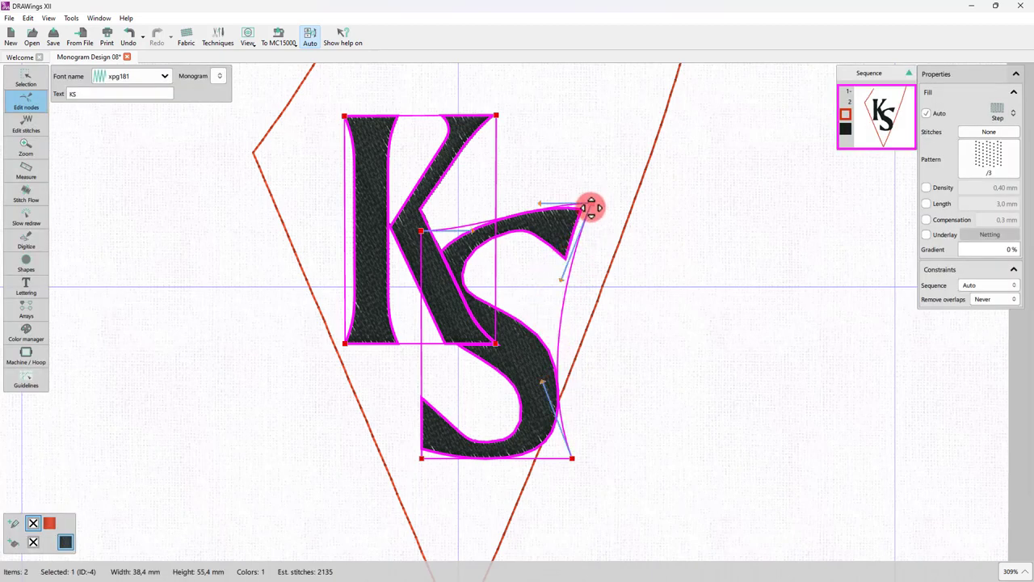
pyautogui.moveTo(560, 280); pyautogui.dragTo(622, 264)
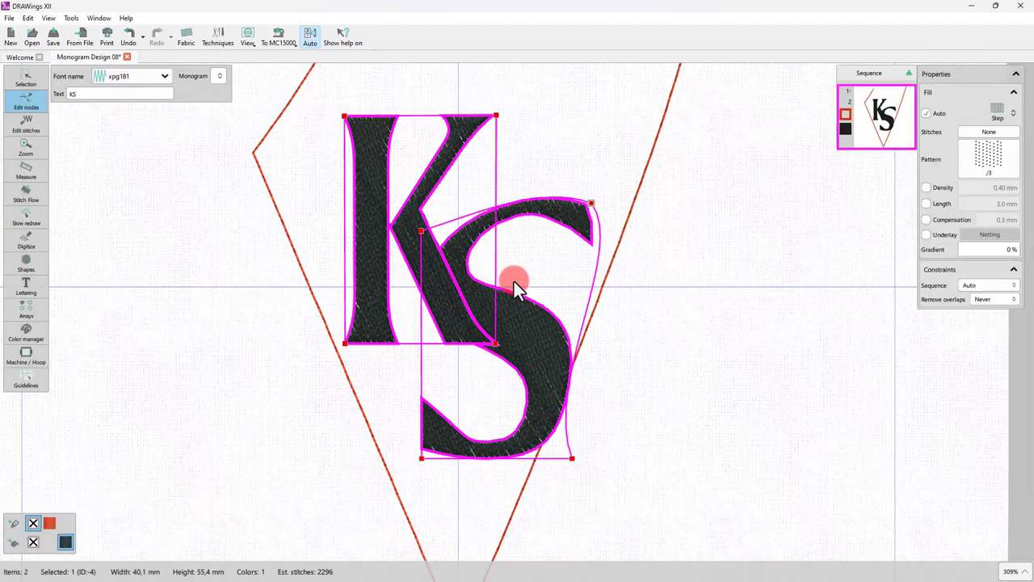
pyautogui.hotkey('ctrl', 'z')
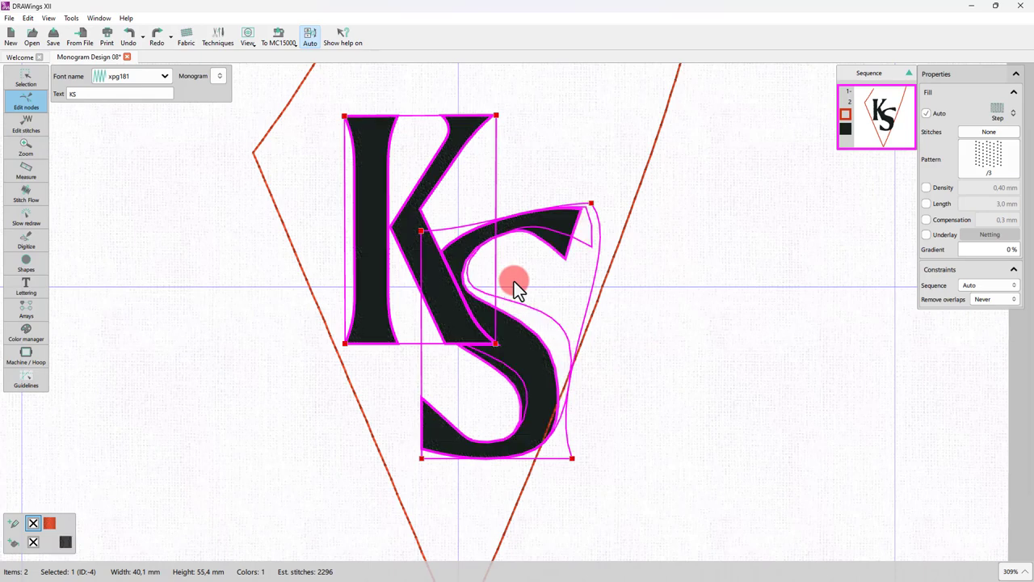
pyautogui.hotkey('ctrl', 'z')
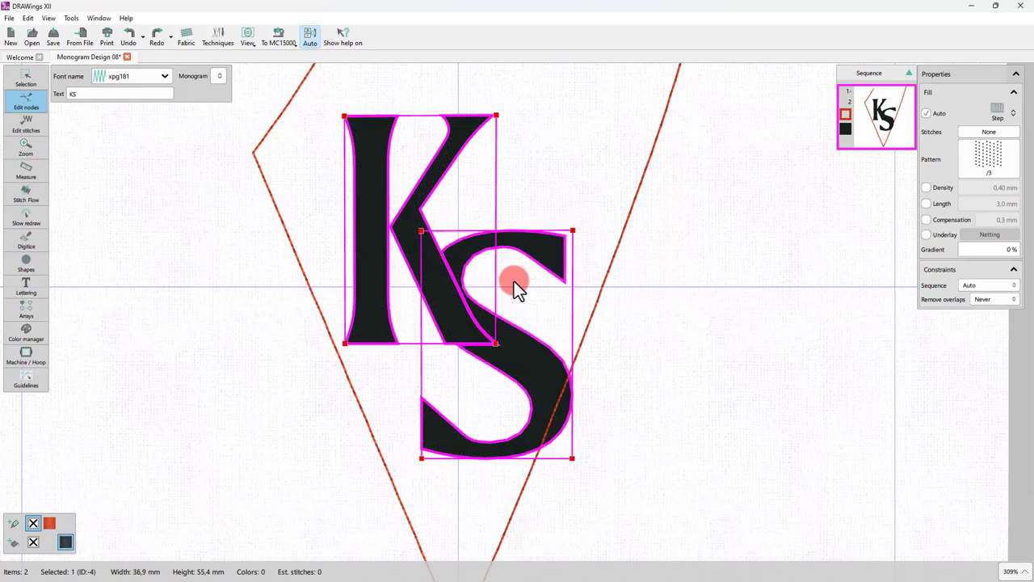
# Step: Select the whole envelope polyline of the S and scale the letter down to about 35.5 mm overall monogram width
pyautogui.rightClick(573, 231)
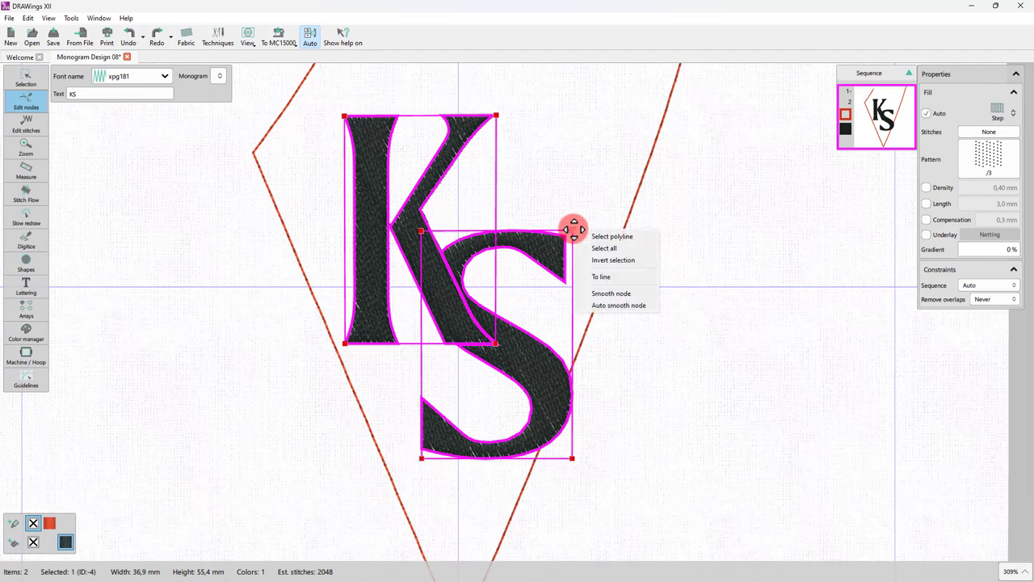
pyautogui.click(616, 236)
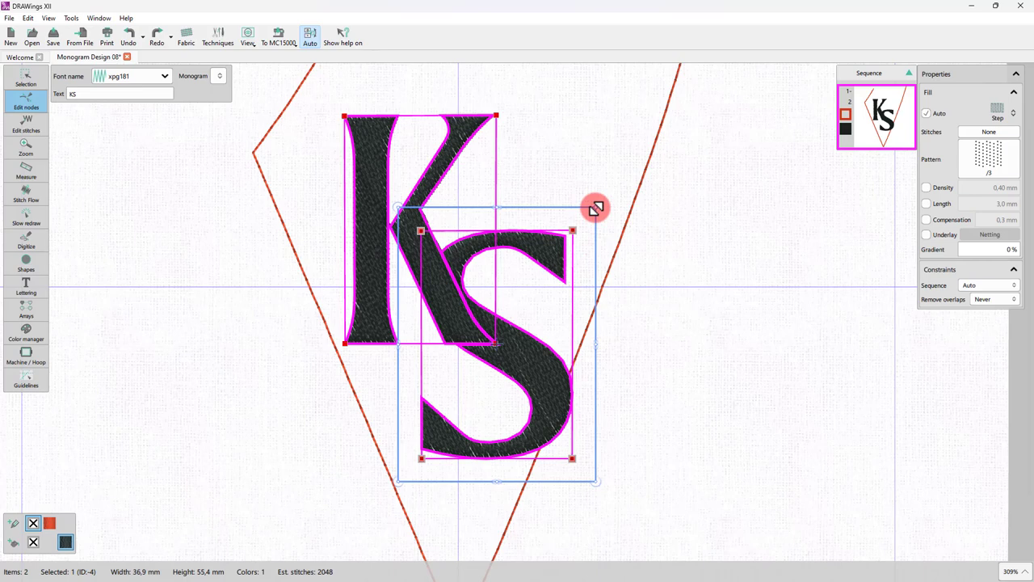
pyautogui.moveTo(596, 210)
pyautogui.mouseDown()
pyautogui.moveTo(572, 234)
pyautogui.moveTo(594, 209)
pyautogui.moveTo(583, 225)
pyautogui.mouseUp()
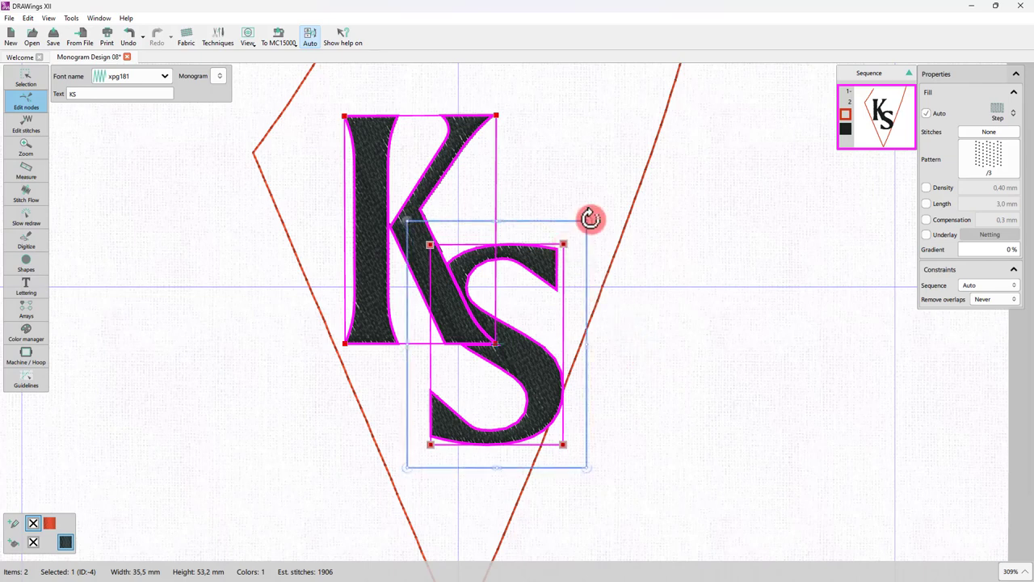
# Step: Try rotating the S clockwise and skewing its right side downward, and undo both changes
pyautogui.moveTo(590, 218); pyautogui.dragTo(622, 292)
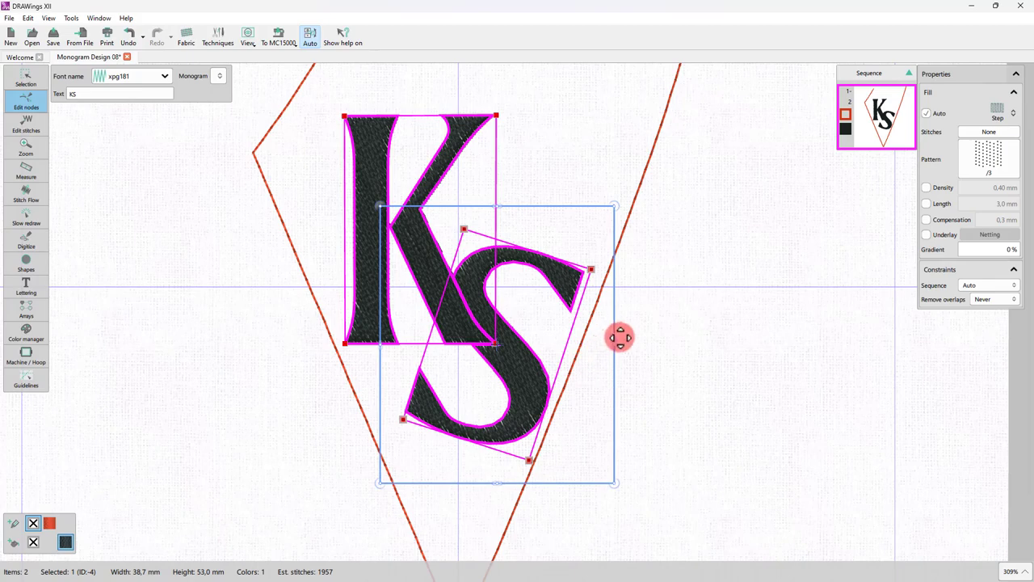
pyautogui.moveTo(618, 346); pyautogui.dragTo(619, 395)
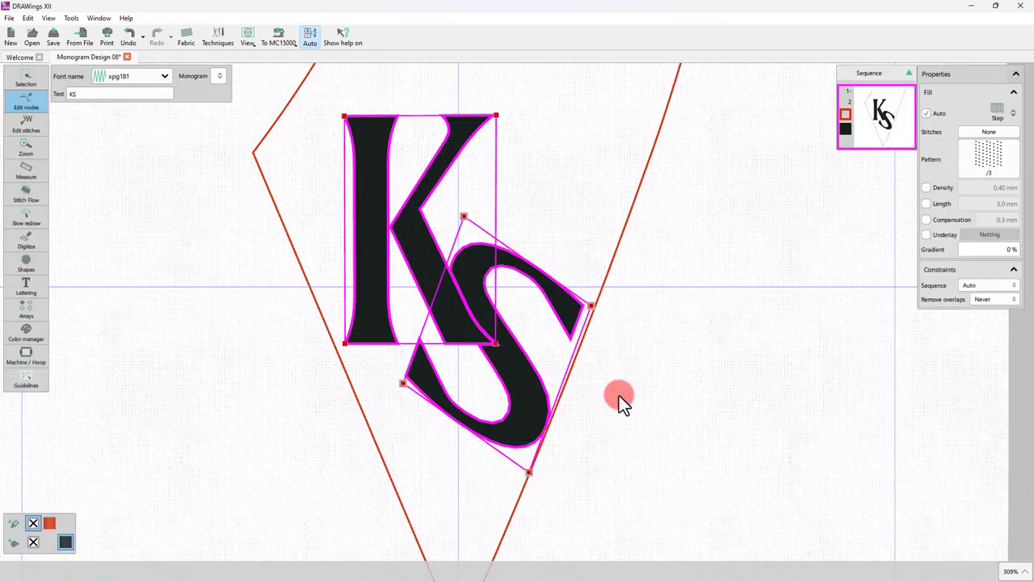
pyautogui.hotkey('ctrl', 'z')
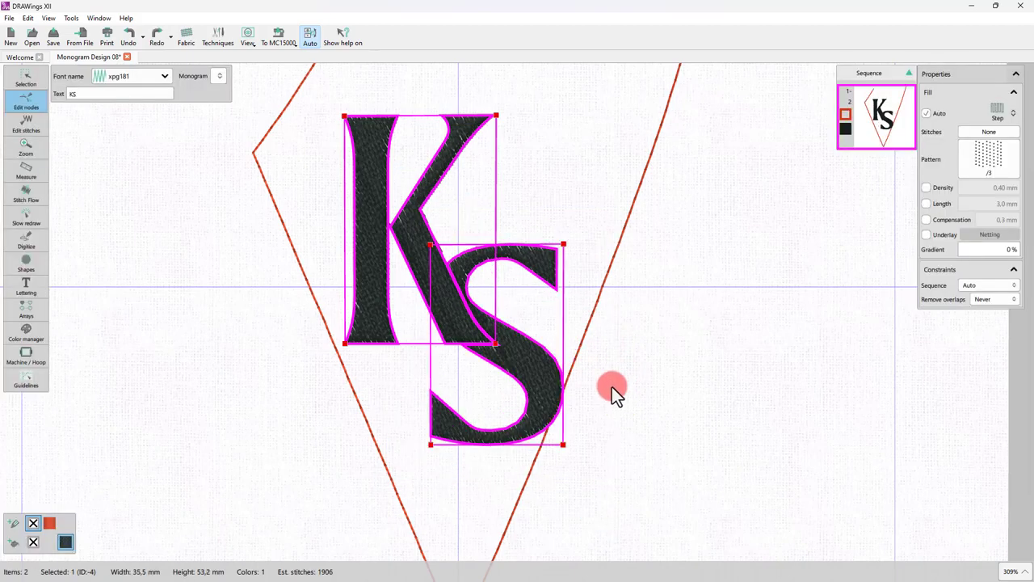
# Step: Select the S envelope polyline and move the letter up over the K, to about 37 mm overall monogram height
pyautogui.rightClick(568, 251)
pyautogui.click(595, 251)
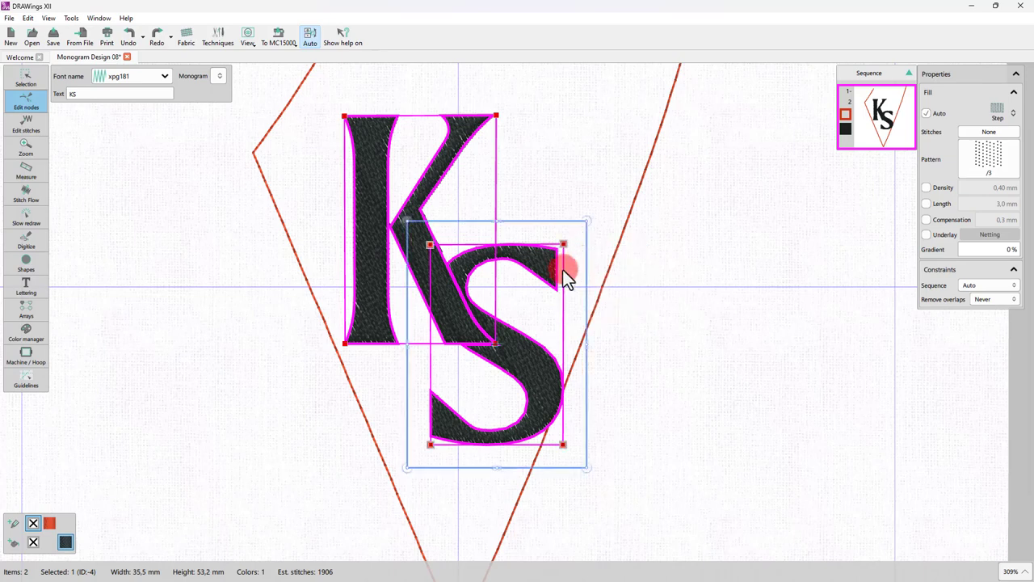
pyautogui.moveTo(546, 231); pyautogui.dragTo(522, 115)
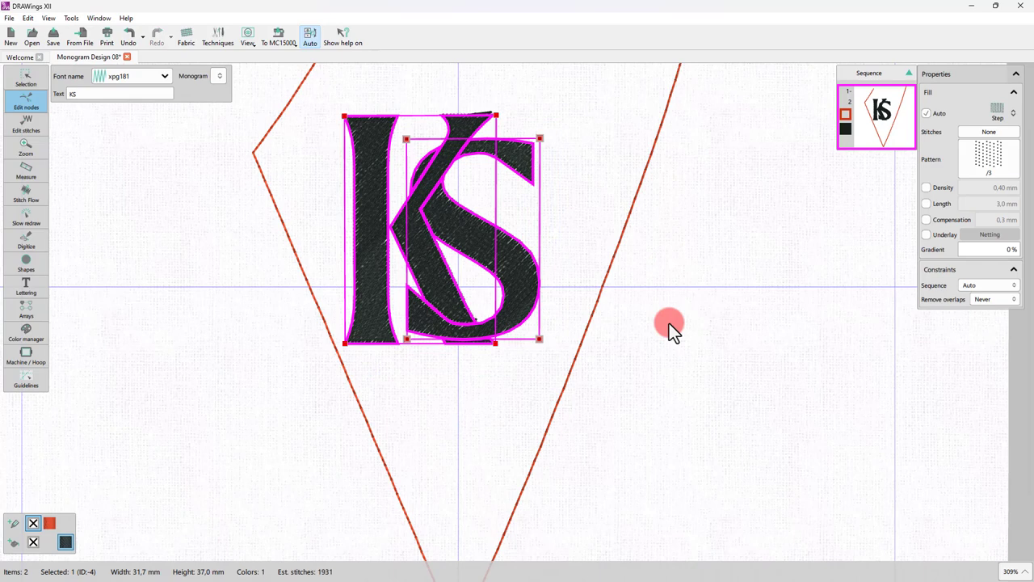
# Step: Reselect the S envelope and nudge the letter left and slightly up, to about 28.7 mm overall monogram width, and deselect its nodes
pyautogui.rightClick(538, 139)
pyautogui.click(561, 148)
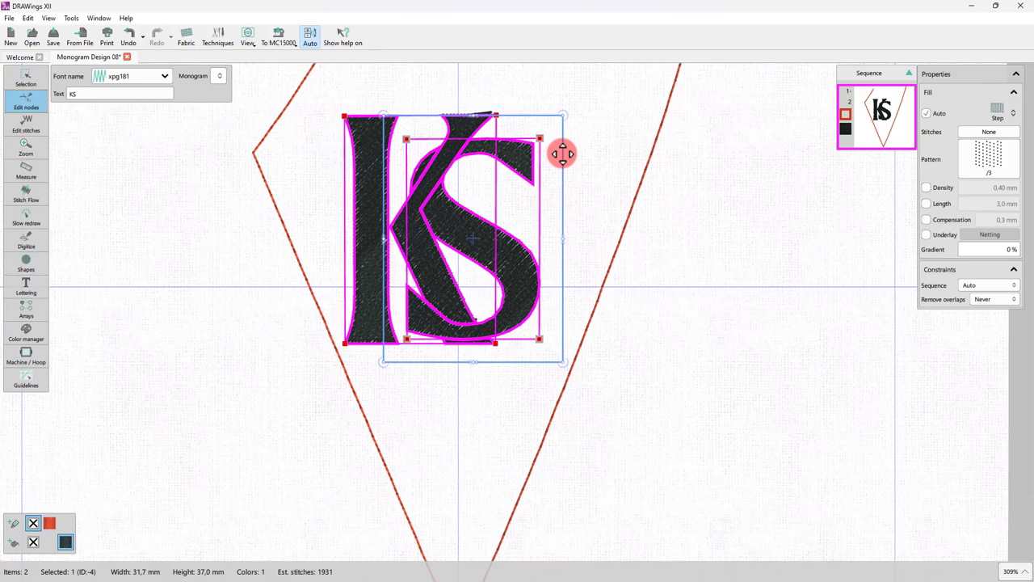
pyautogui.press('Left')
pyautogui.press('Up')
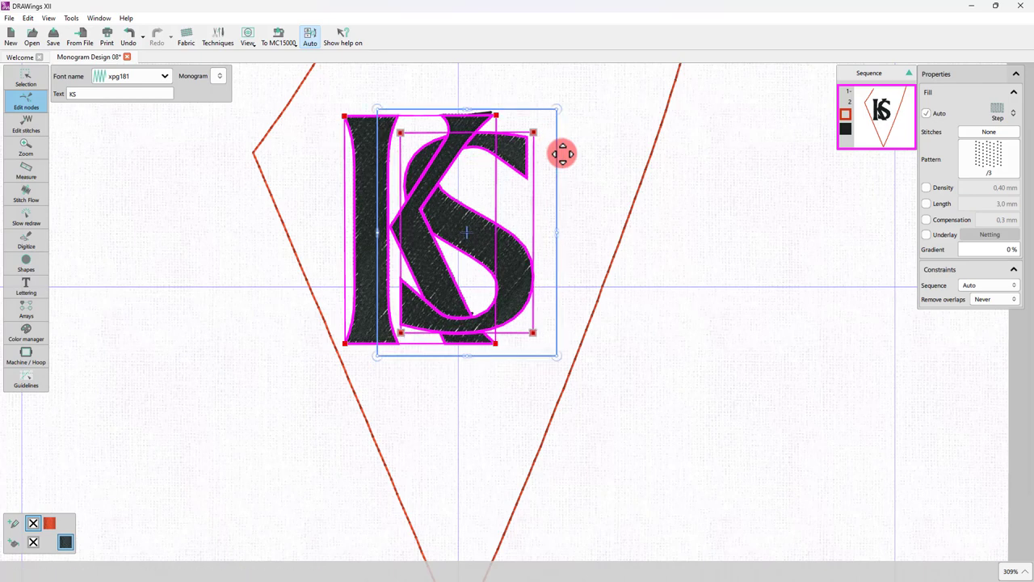
pyautogui.press('Left')
pyautogui.press('Left')
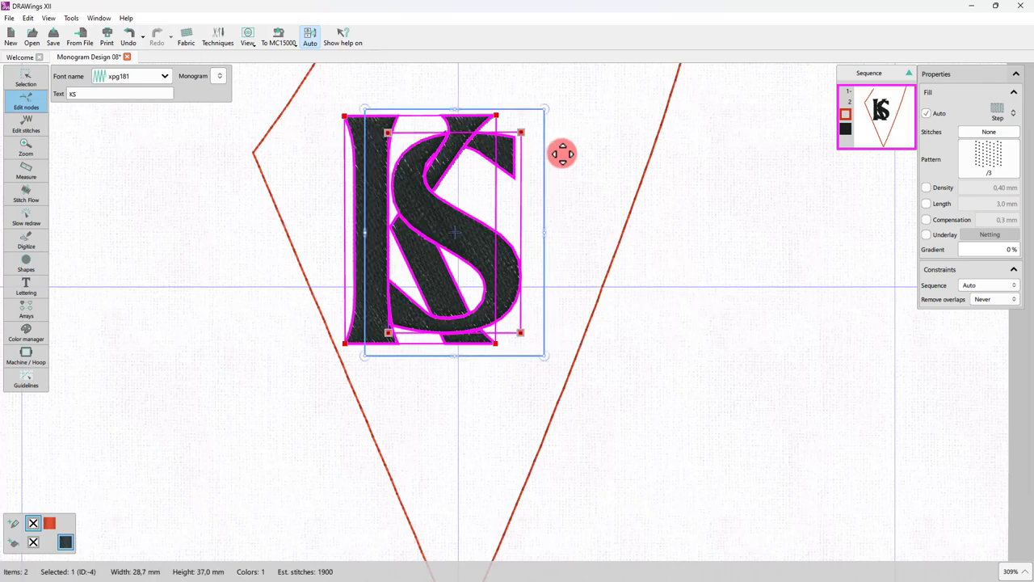
pyautogui.click(568, 122)
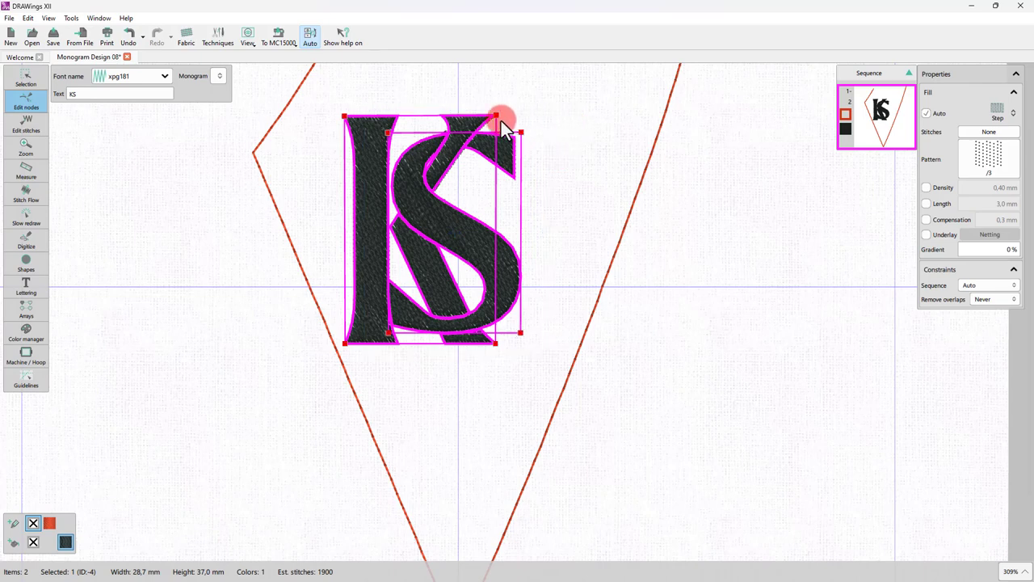
# Step: Select the K envelope polyline, widen the letter and shift it slightly left, to about 30.2 mm overall monogram width
pyautogui.rightClick(496, 115)
pyautogui.click(522, 122)
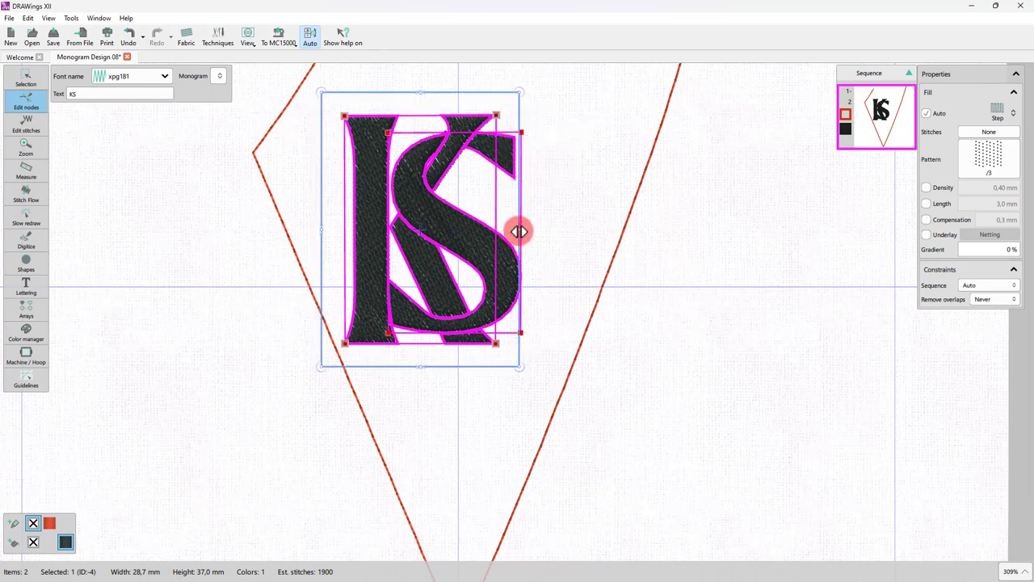
pyautogui.moveTo(521, 230); pyautogui.dragTo(541, 240)
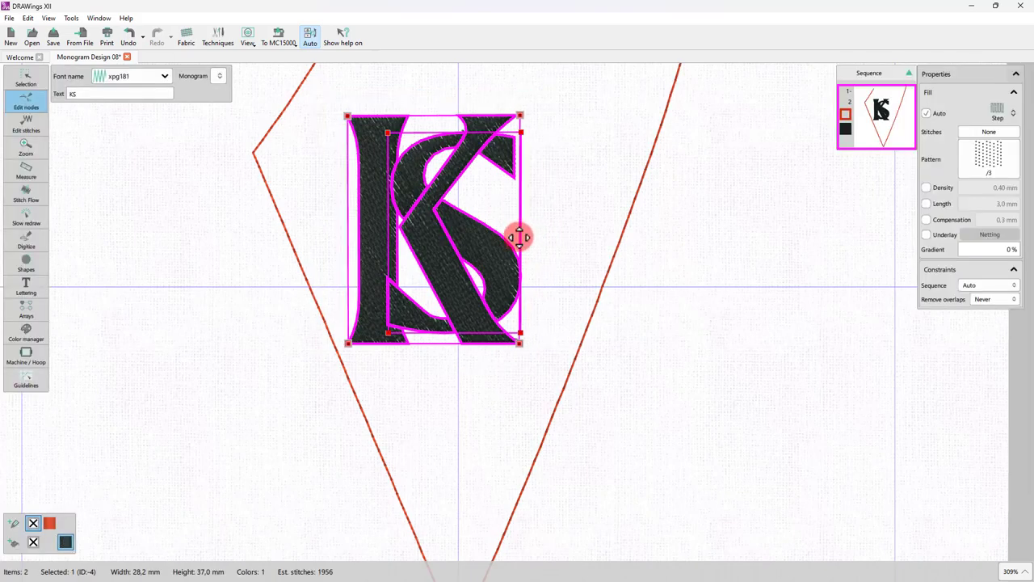
pyautogui.click(381, 151)
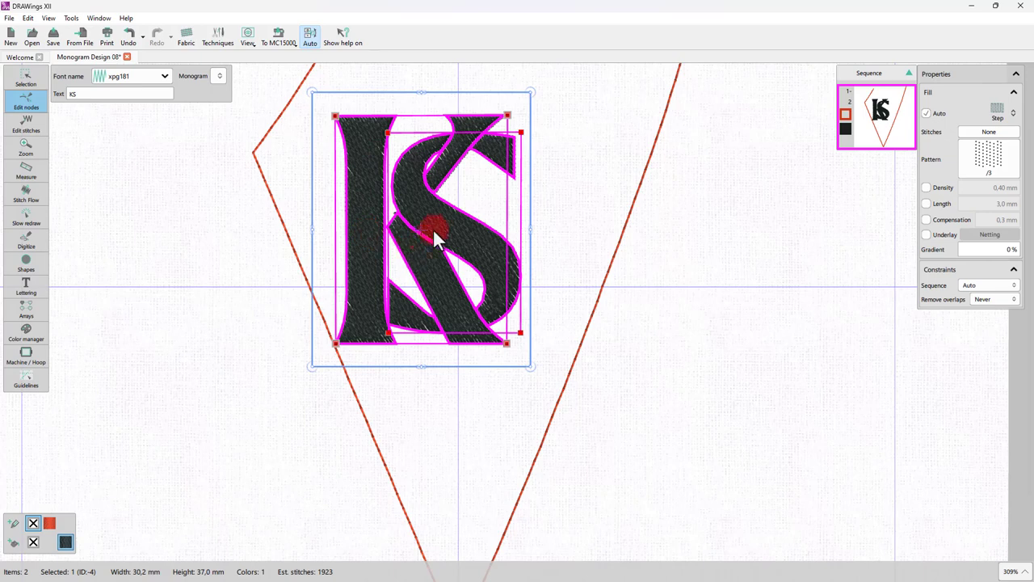
# Step: Switch the letter overlaps so the K passes over the S in the centre and under it at the upper crossing
pyautogui.click(463, 134)
pyautogui.click(496, 296)
pyautogui.click(418, 203)
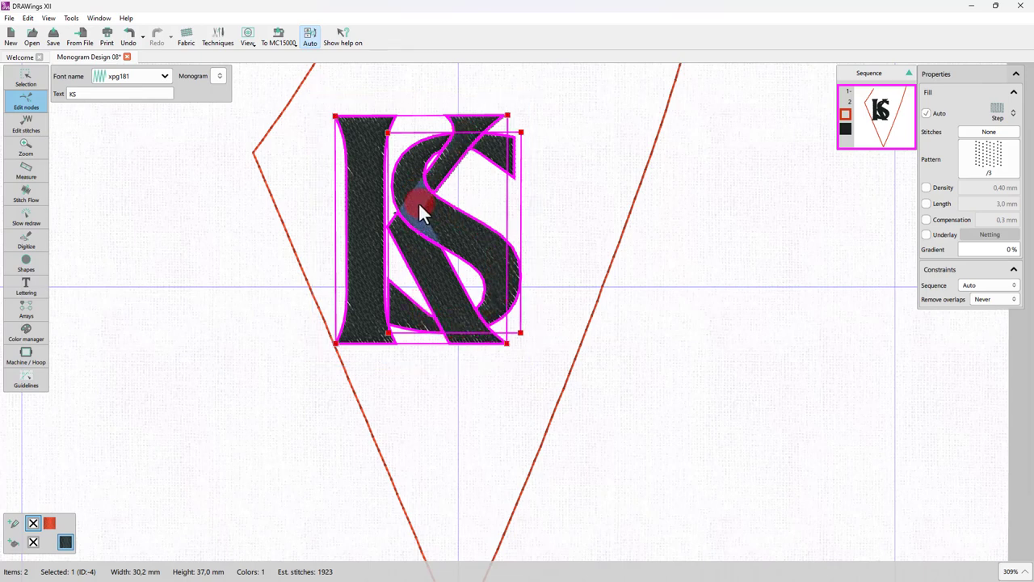
pyautogui.click(417, 244)
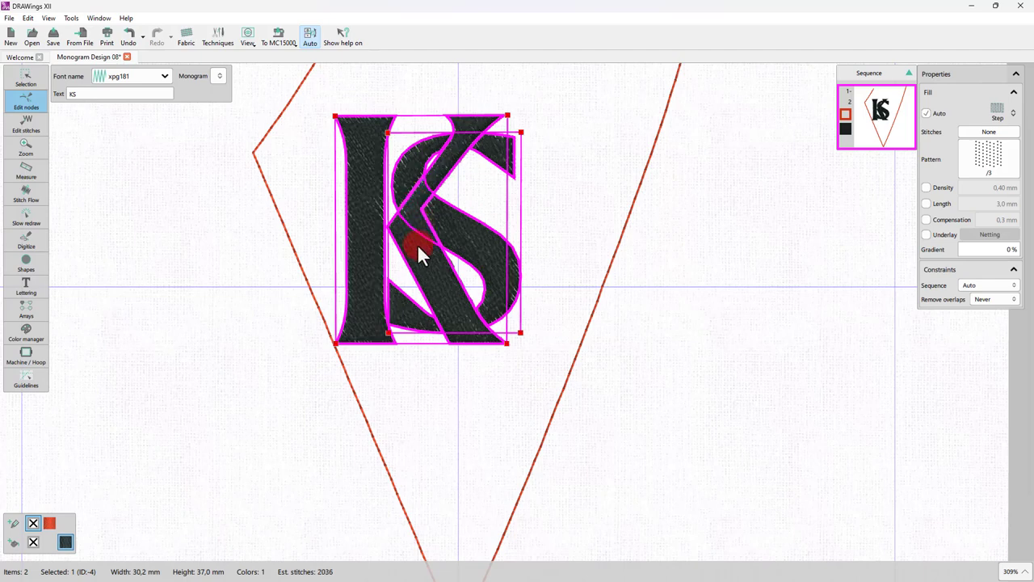
pyautogui.click(410, 310)
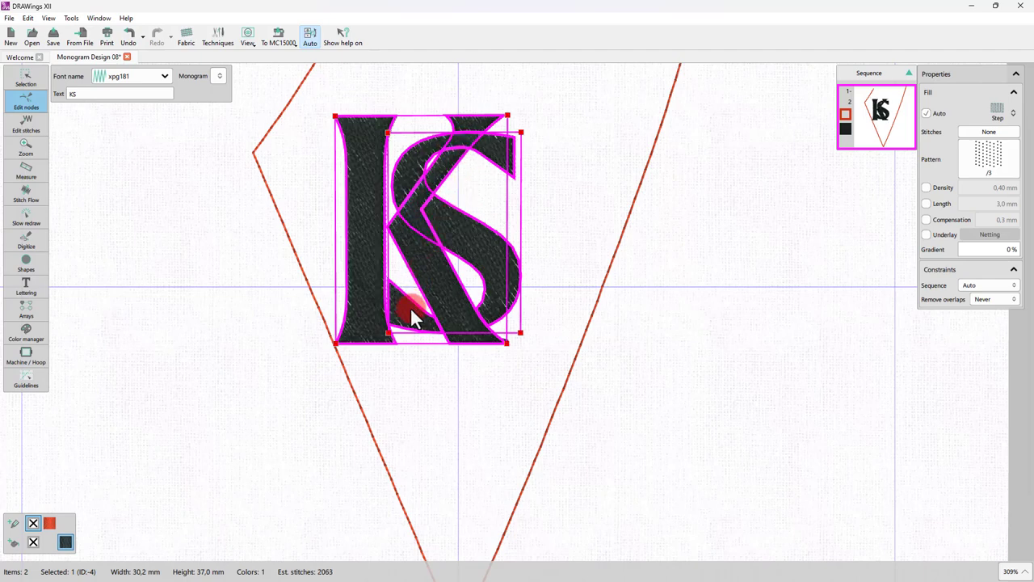
pyautogui.click(491, 182)
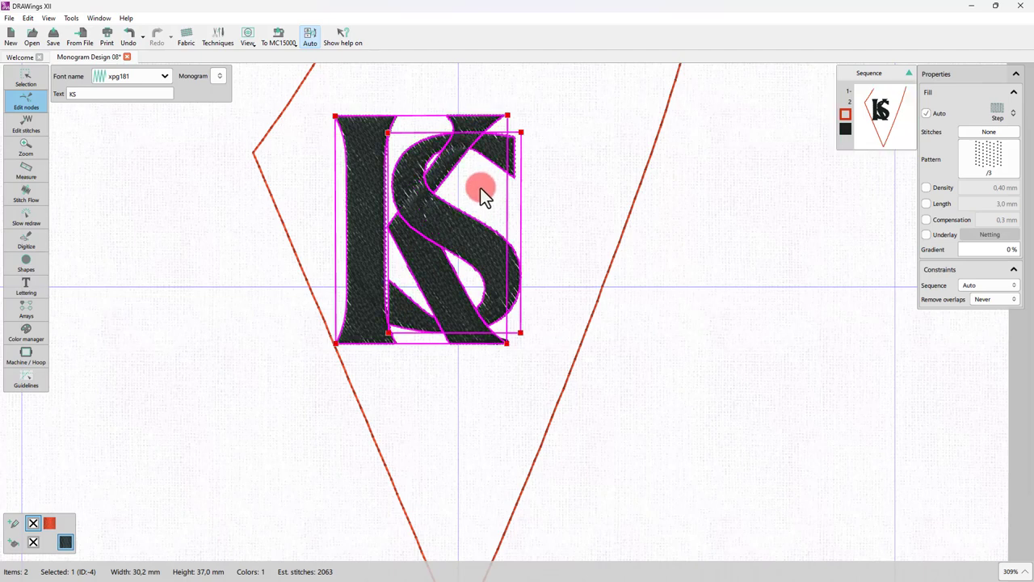
pyautogui.click(480, 188)
pyautogui.click(475, 148)
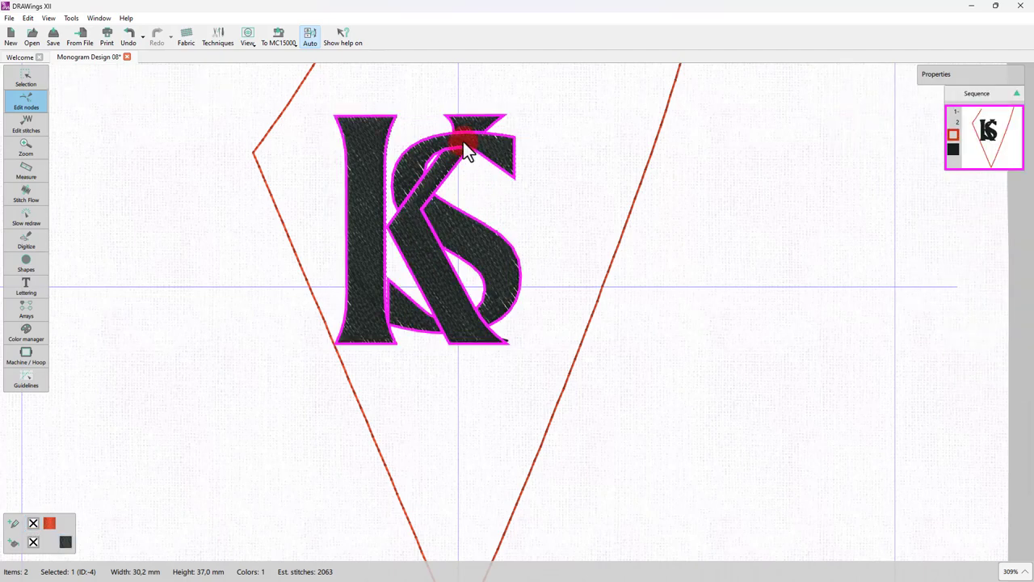
# Step: Cycle the central overlap of the two letters until the S passes over the K there
pyautogui.click(464, 144)
pyautogui.click(471, 142)
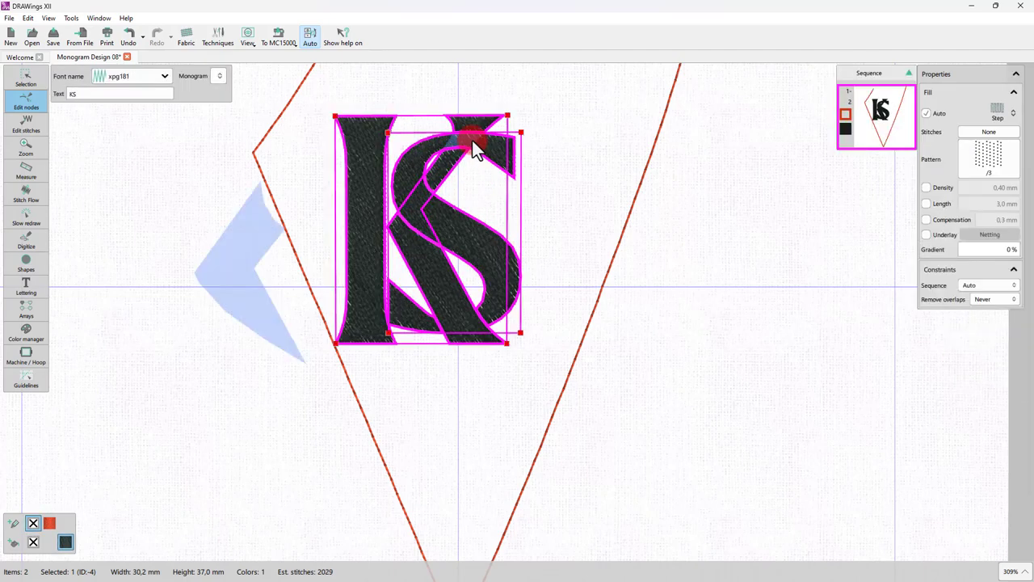
pyautogui.click(445, 280)
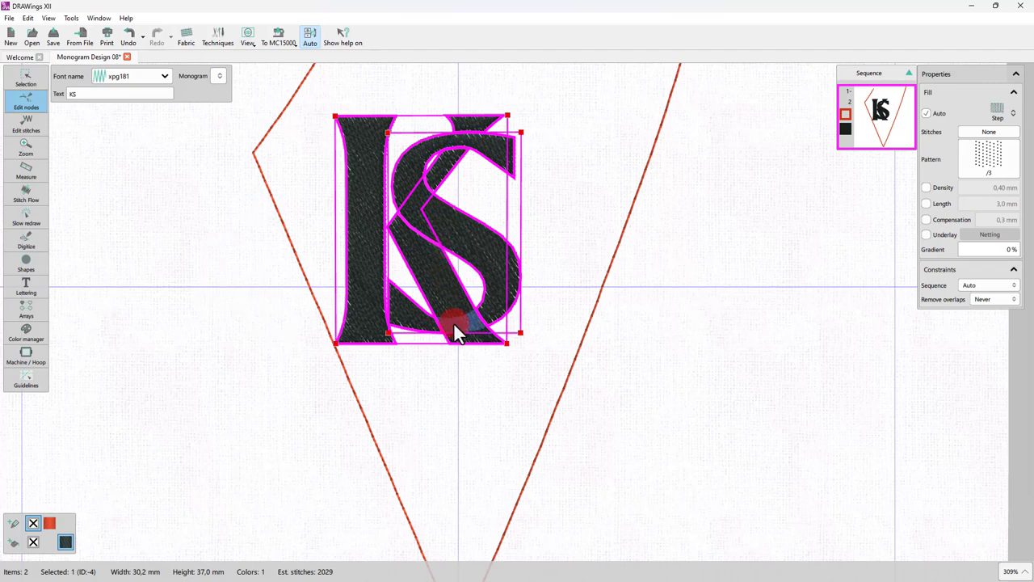
pyautogui.click(416, 198)
pyautogui.click(475, 204)
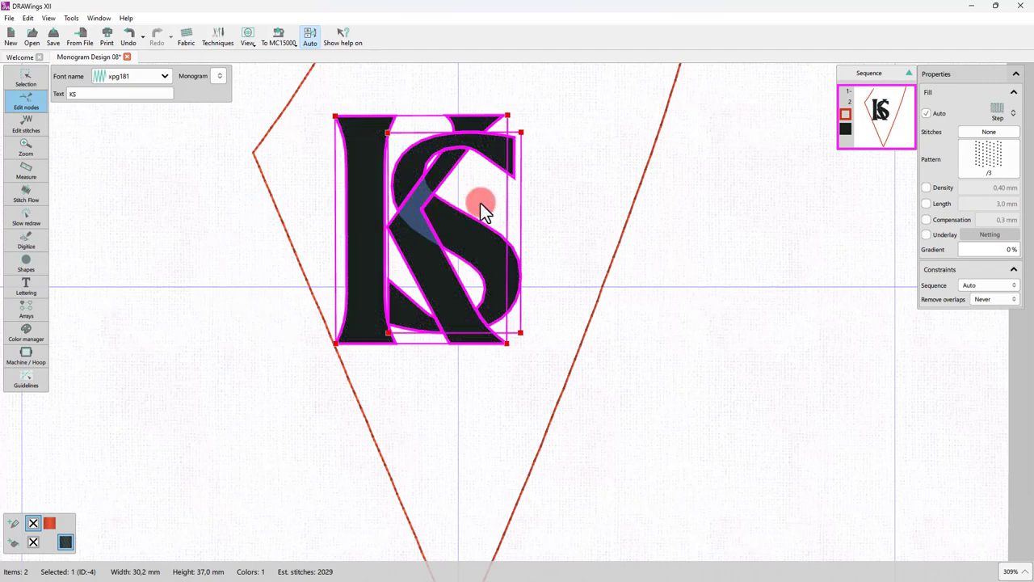
pyautogui.click(469, 191)
pyautogui.click(435, 207)
pyautogui.click(420, 217)
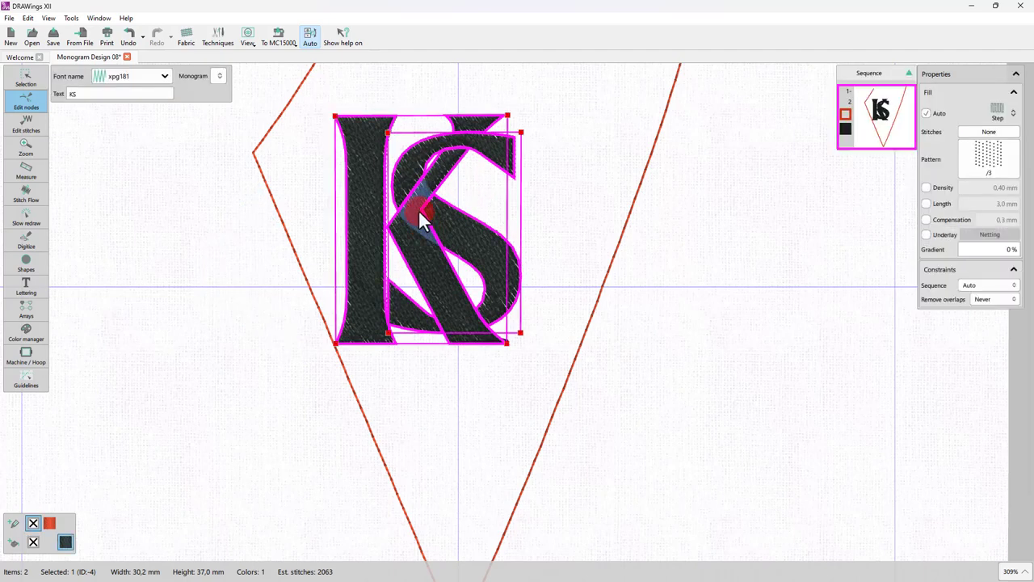
pyautogui.click(419, 209)
pyautogui.click(480, 183)
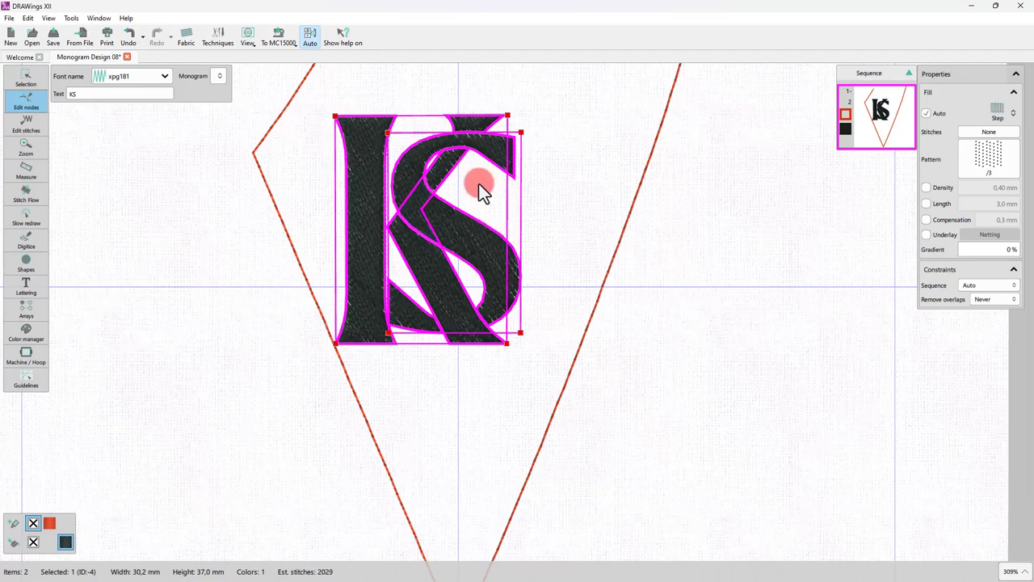
# Step: Switch the upper crossing so the K's arm passes over the S, and deselect the monogram
pyautogui.click(462, 142)
pyautogui.click(482, 144)
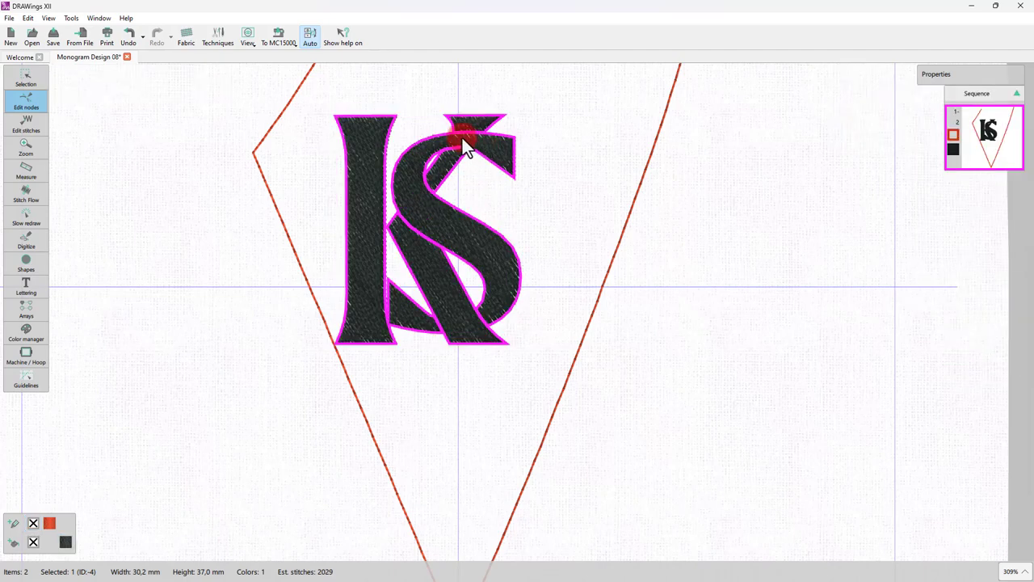
pyautogui.click(462, 138)
pyautogui.click(486, 198)
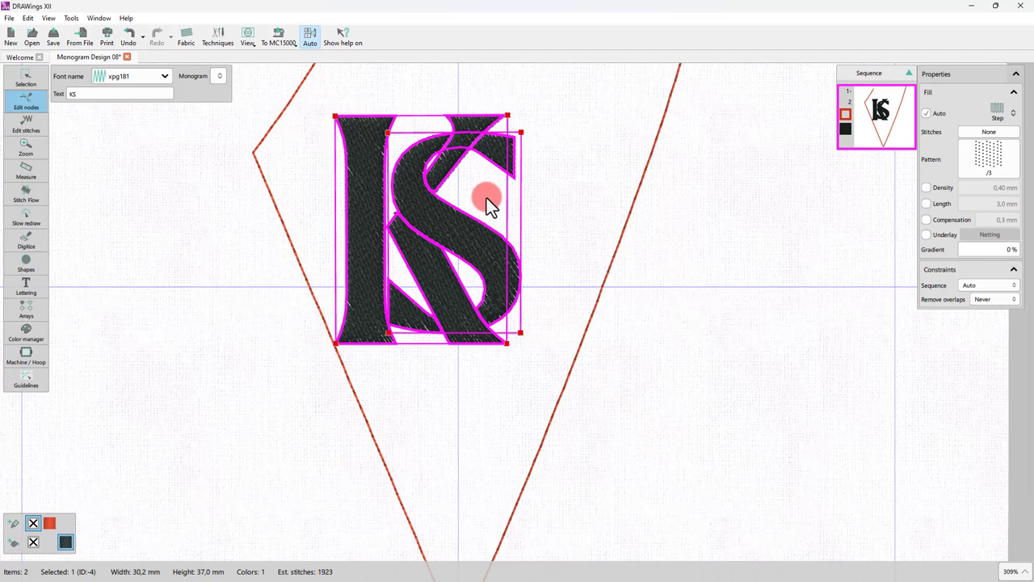
pyautogui.click(486, 198)
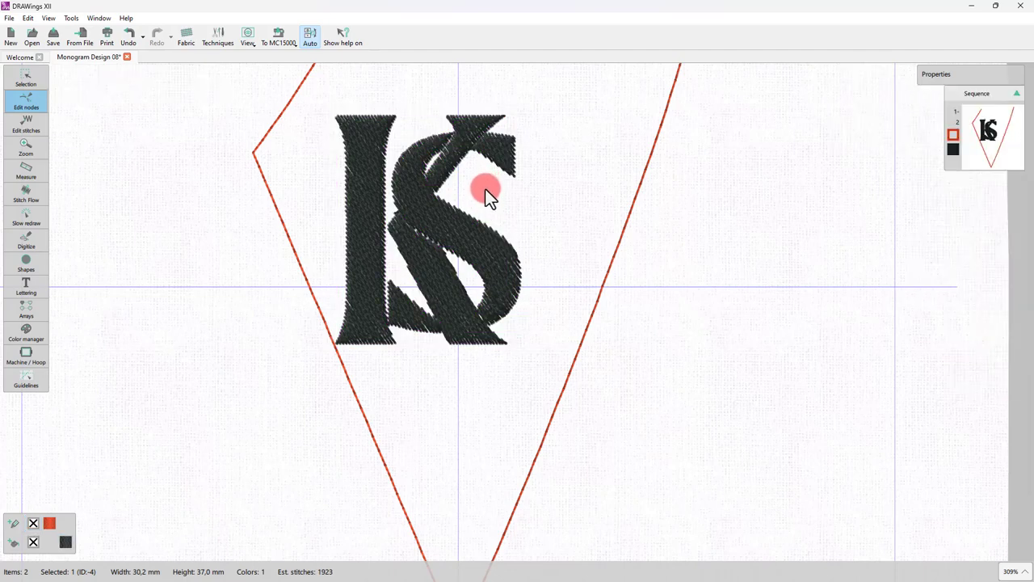
# Step: Return to the Selection tool and select the KS monogram as a whole object
pyautogui.click(20, 77)
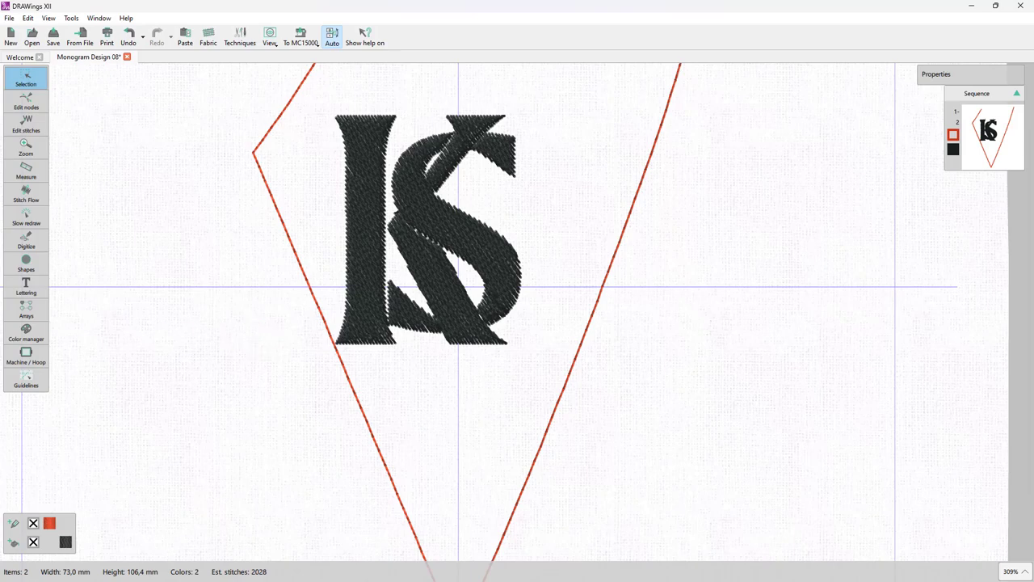
pyautogui.scroll(1, 483, 335)
pyautogui.click(480, 311)
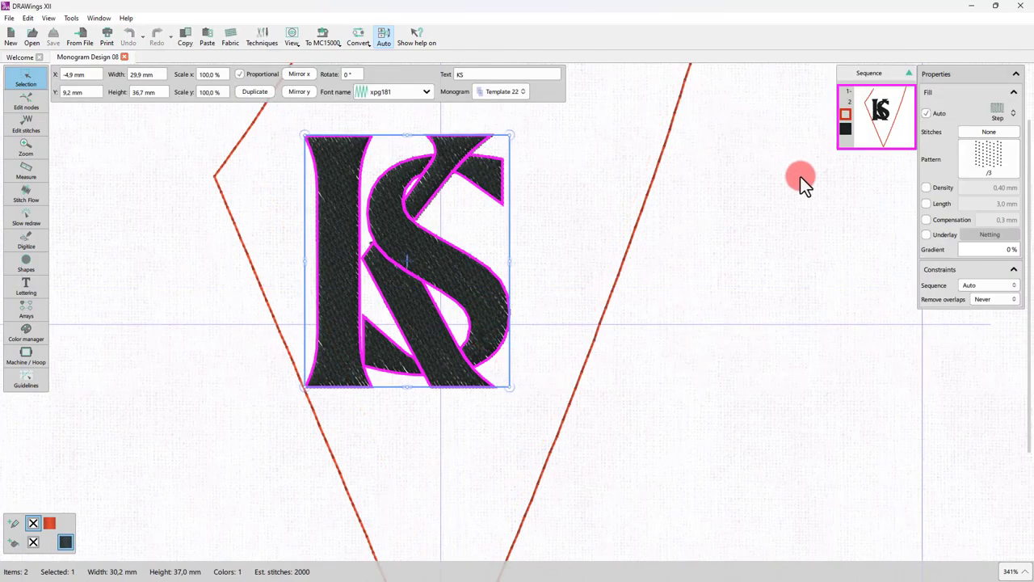
# Step: Change the KS monogram's fill to Satin and break it apart into separately selectable letter pieces
pyautogui.click(1006, 107)
pyautogui.click(970, 141)
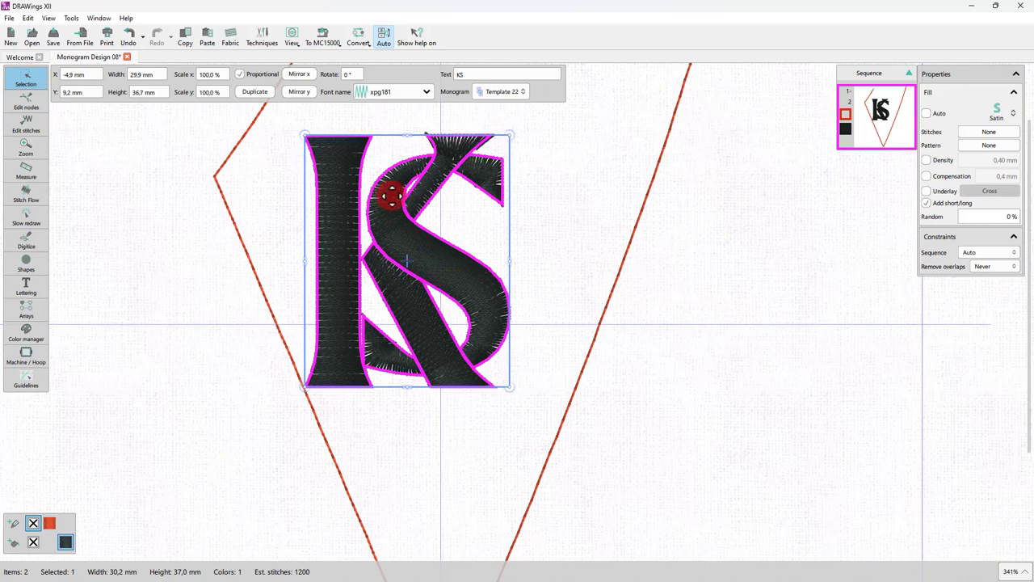
pyautogui.rightClick(391, 196)
pyautogui.click(426, 275)
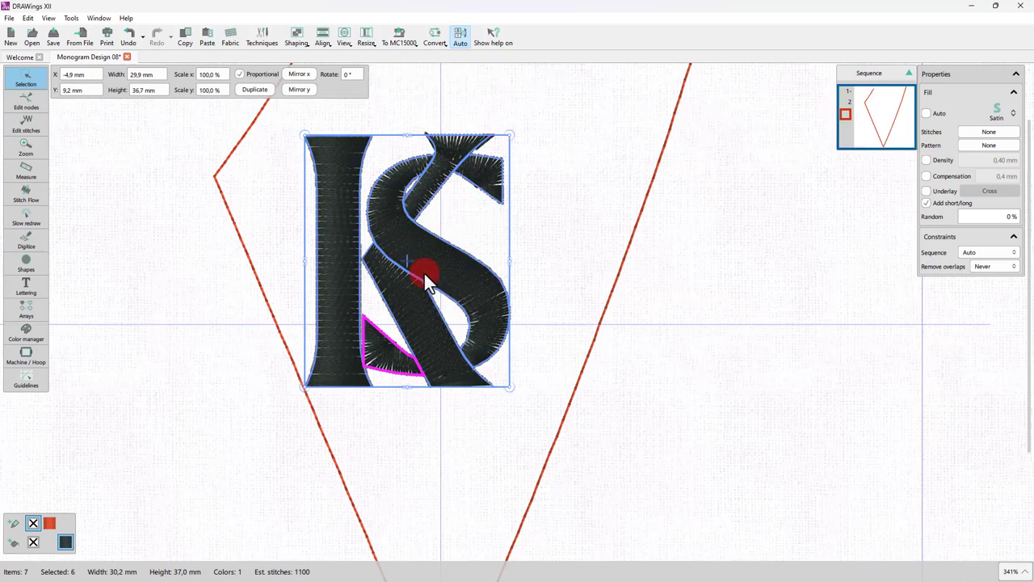
pyautogui.click(471, 393)
pyautogui.click(411, 440)
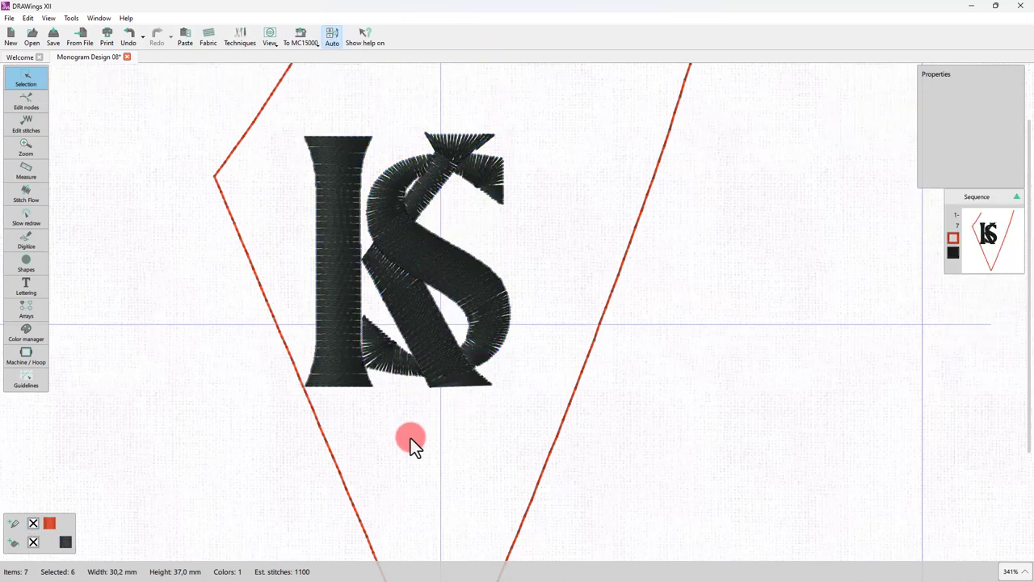
# Step: Recolour the three pieces of the S with thread B5219 Dark Green from the COATS SYLKO palette
pyautogui.click(407, 366)
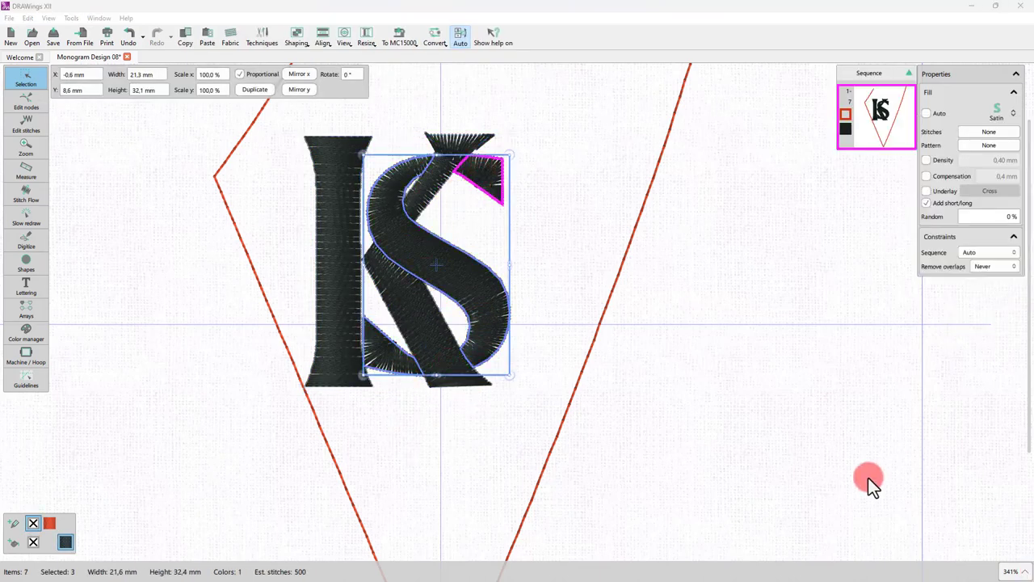
pyautogui.click(14, 545)
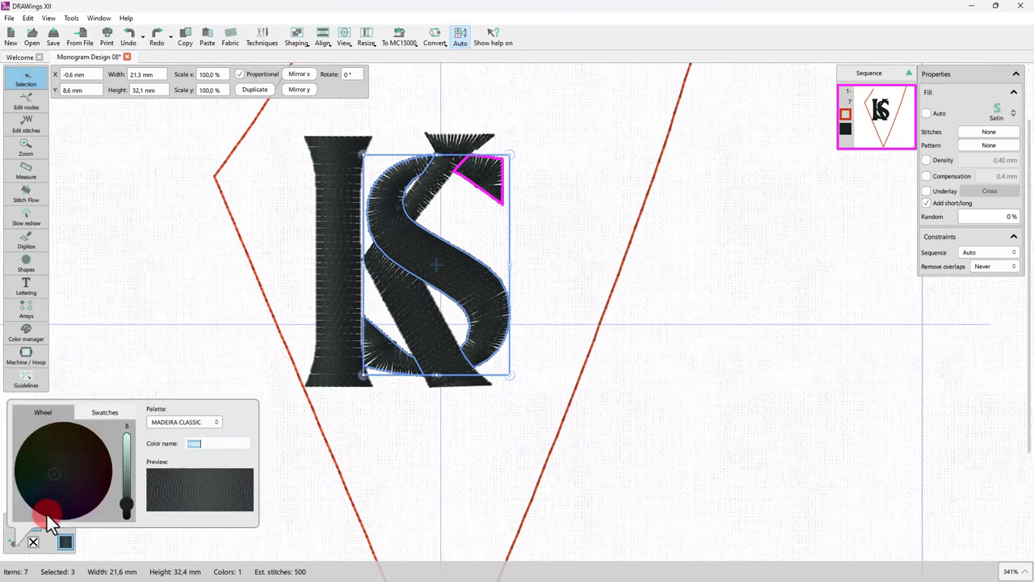
pyautogui.click(209, 422)
pyautogui.scroll(10, 225, 196)
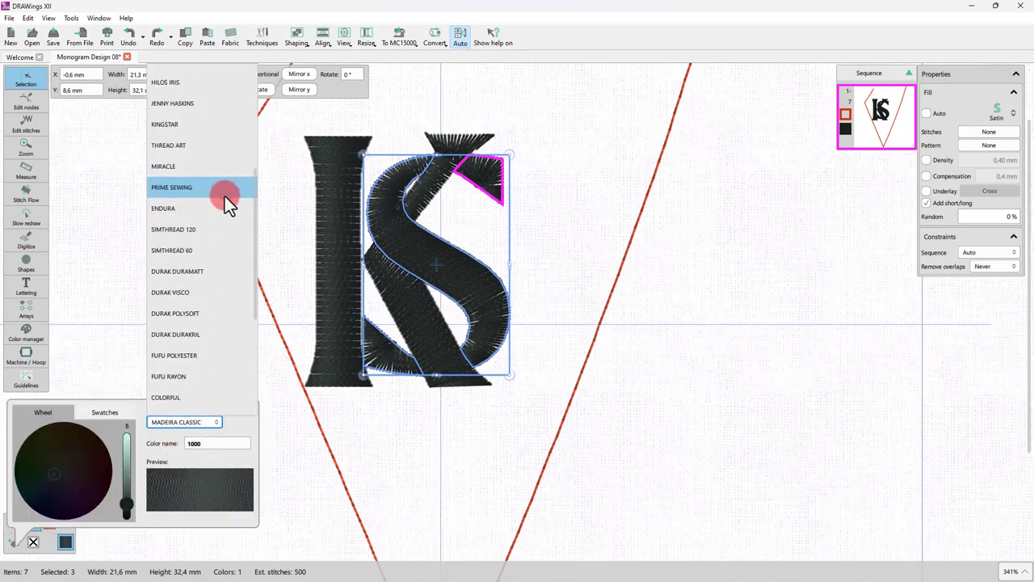
pyautogui.click(225, 196)
pyautogui.tripleClick(221, 445)
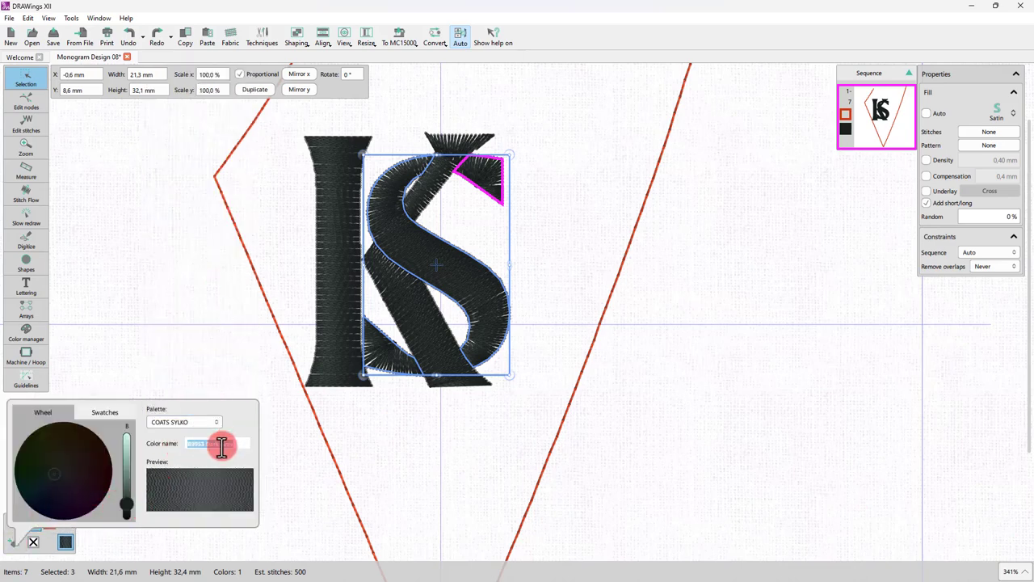
pyautogui.write('5219')
pyautogui.press('Return')
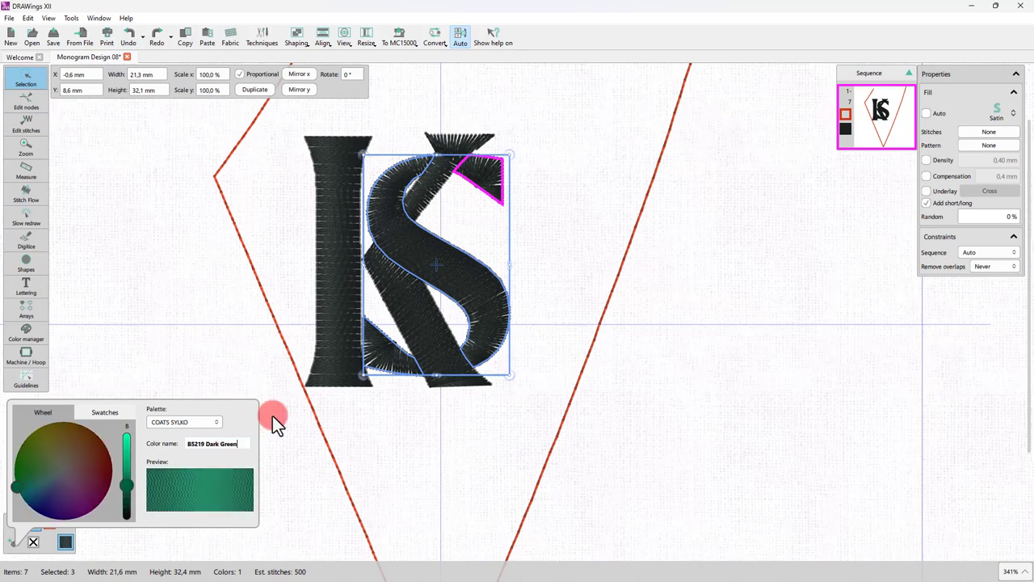
pyautogui.click(143, 379)
pyautogui.scroll(2, 455, 261)
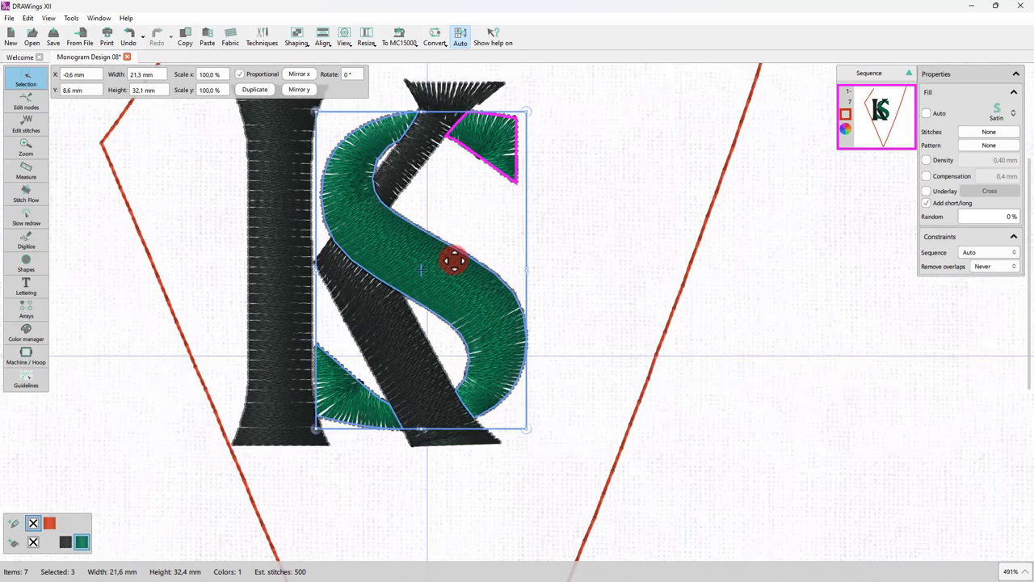
pyautogui.click(341, 519)
# Step: Draw near-vertical Stitch Flow direction lines at both ends of the S's lower-left piece
pyautogui.click(22, 194)
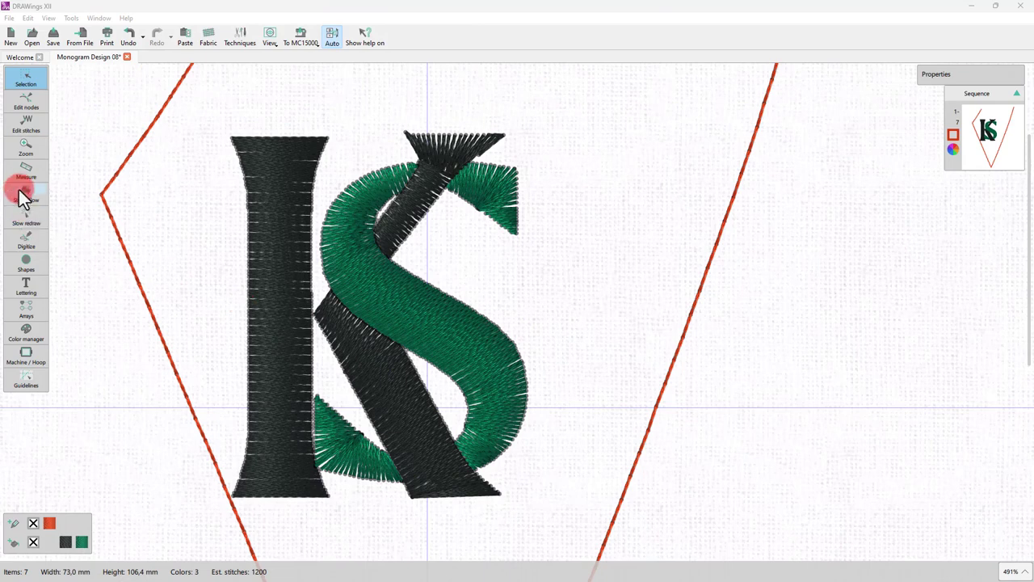
pyautogui.click(334, 420)
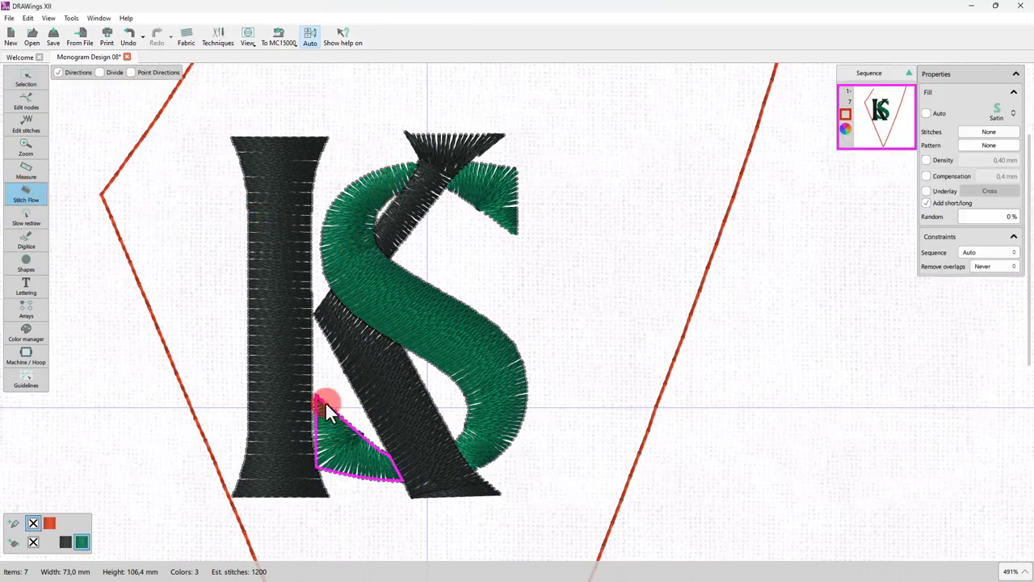
pyautogui.moveTo(324, 401); pyautogui.dragTo(325, 468)
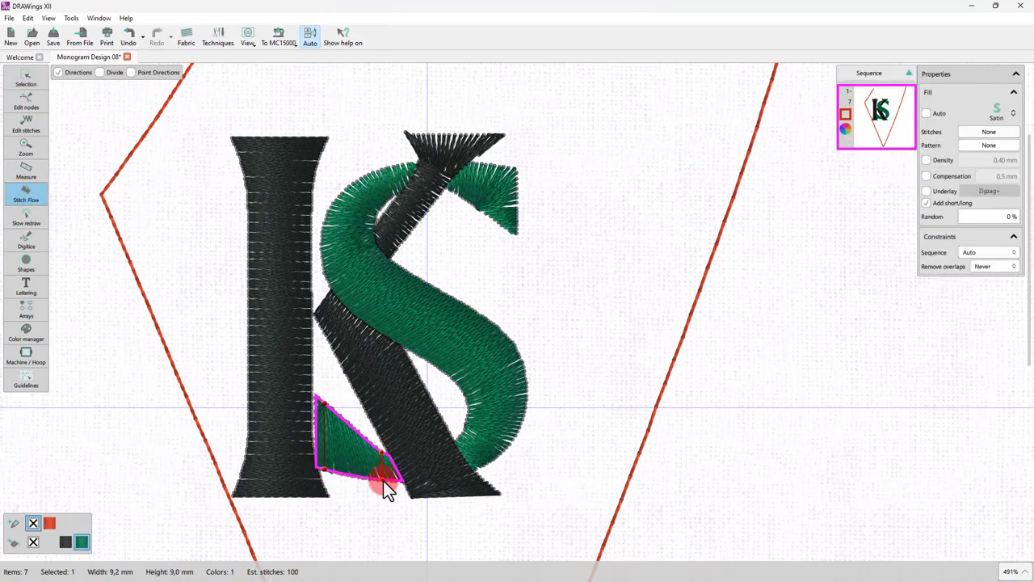
pyautogui.moveTo(386, 489); pyautogui.dragTo(386, 487)
# Step: Draw stitch direction lines across the S's main curved body, spaced from its lower curve to its upper curve
pyautogui.click(459, 435)
pyautogui.moveTo(487, 449); pyautogui.dragTo(525, 388)
pyautogui.moveTo(416, 348); pyautogui.dragTo(417, 348)
pyautogui.moveTo(458, 303); pyautogui.dragTo(465, 307)
pyautogui.moveTo(330, 285); pyautogui.dragTo(384, 256)
pyautogui.moveTo(343, 190); pyautogui.dragTo(384, 208)
# Step: Add near-vertical stitch direction lines to the S's upper-right end piece and align the outer one with its straight edge
pyautogui.moveTo(496, 166); pyautogui.dragTo(493, 173)
pyautogui.click(466, 171)
pyautogui.moveTo(496, 223); pyautogui.dragTo(496, 223)
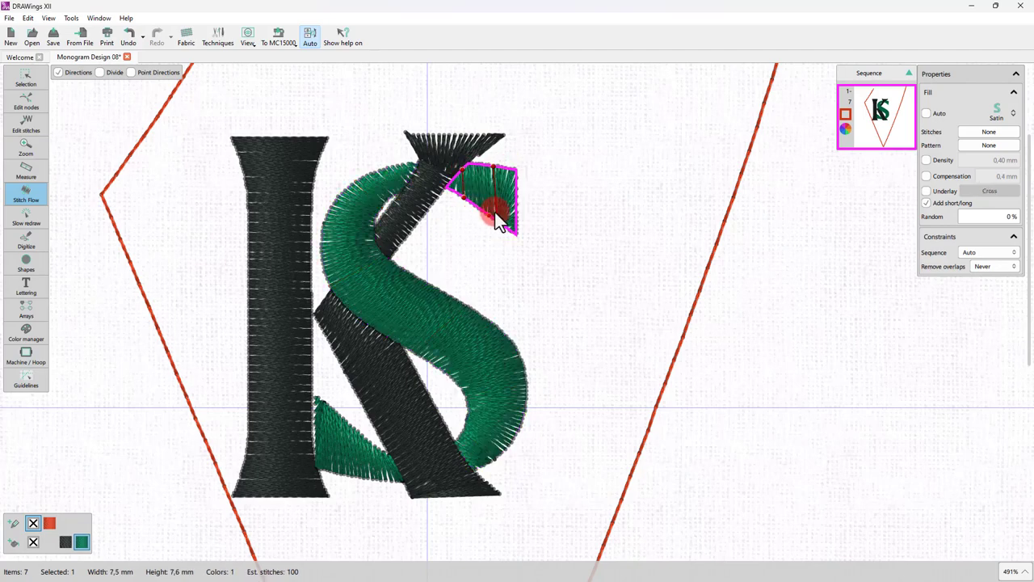
pyautogui.scroll(5, 502, 198)
pyautogui.moveTo(468, 73); pyautogui.dragTo(538, 390)
pyautogui.moveTo(468, 154); pyautogui.dragTo(544, 163)
pyautogui.scroll(-2, 441, 261)
pyautogui.scroll(-2, 455, 242)
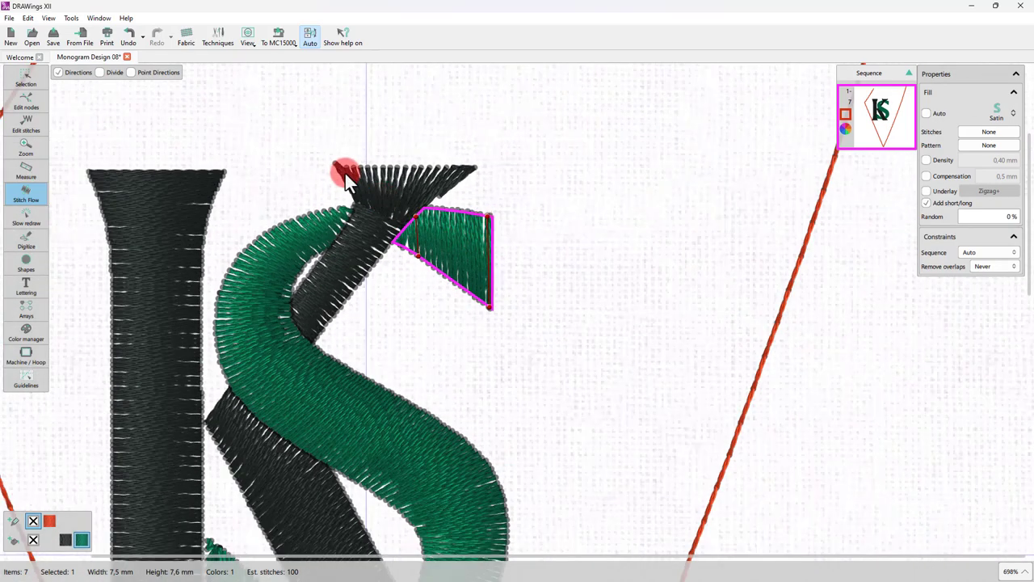
# Step: Draw near-horizontal stitch direction lines across the top, middle and lower end of the K's upper arm
pyautogui.moveTo(345, 173)
pyautogui.mouseDown()
pyautogui.moveTo(459, 171)
pyautogui.moveTo(346, 301)
pyautogui.moveTo(298, 329)
pyautogui.moveTo(328, 338)
pyautogui.mouseUp()
pyautogui.click(337, 251)
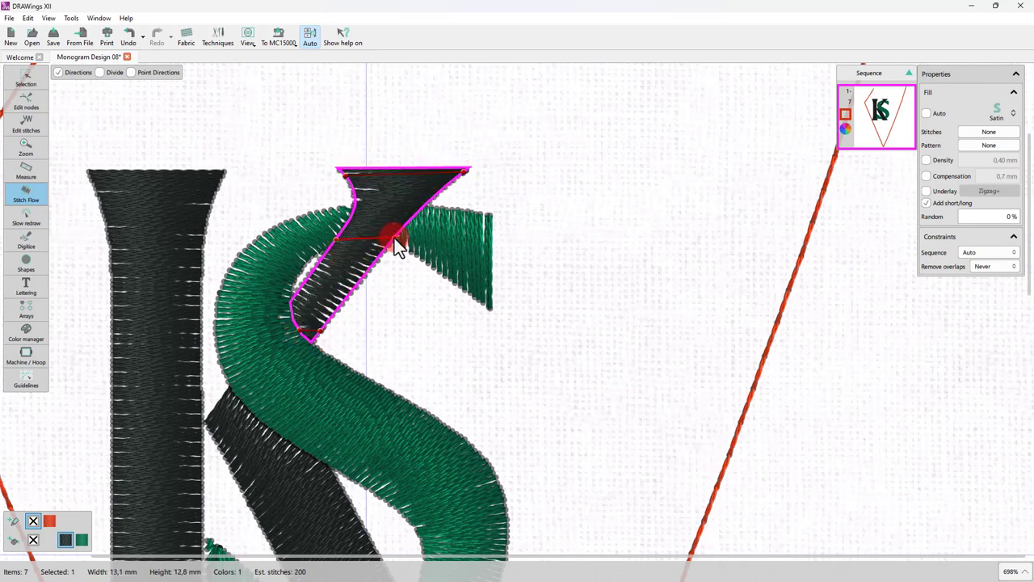
pyautogui.moveTo(394, 238)
pyautogui.mouseDown()
pyautogui.moveTo(412, 174)
pyautogui.moveTo(464, 178)
pyautogui.mouseUp()
pyautogui.click(372, 263)
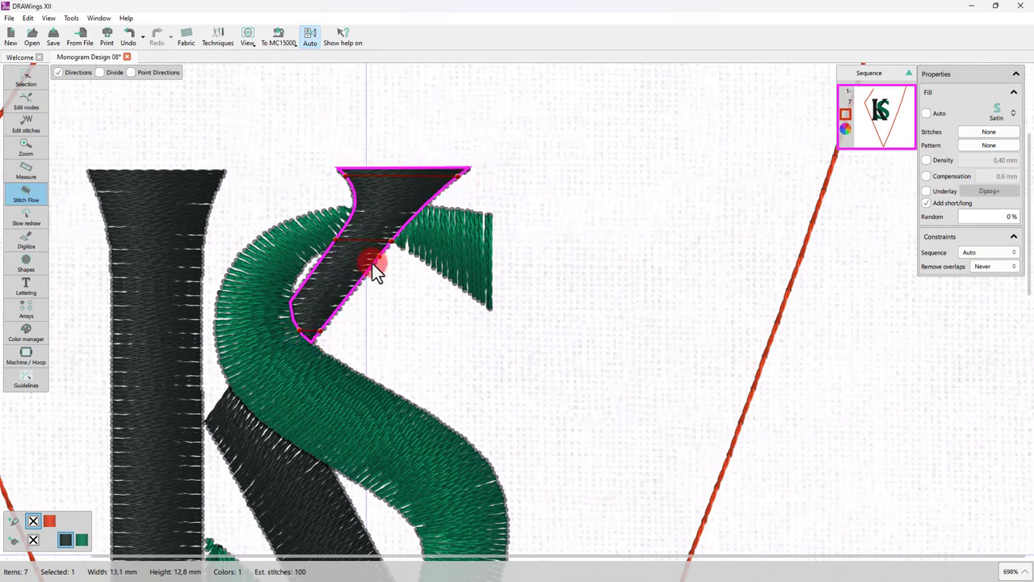
# Step: Add near-horizontal stitch direction lines to the foot and upper end of the K's diagonal leg, and leave Stitch Flow
pyautogui.scroll(-5, 323, 278)
pyautogui.click(341, 313)
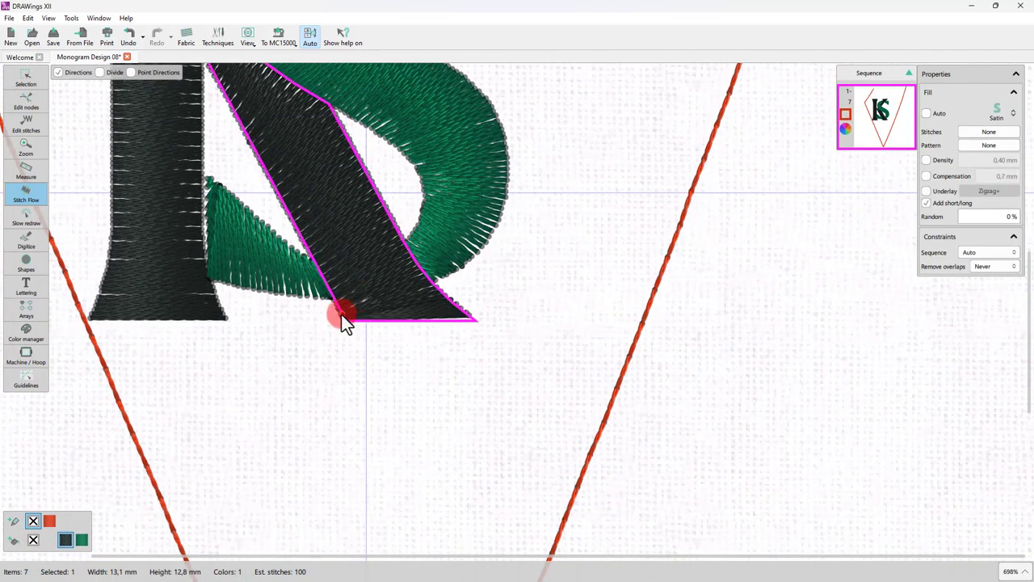
pyautogui.moveTo(341, 313)
pyautogui.mouseDown()
pyautogui.moveTo(456, 305)
pyautogui.moveTo(473, 317)
pyautogui.mouseUp()
pyautogui.scroll(2, 238, 110)
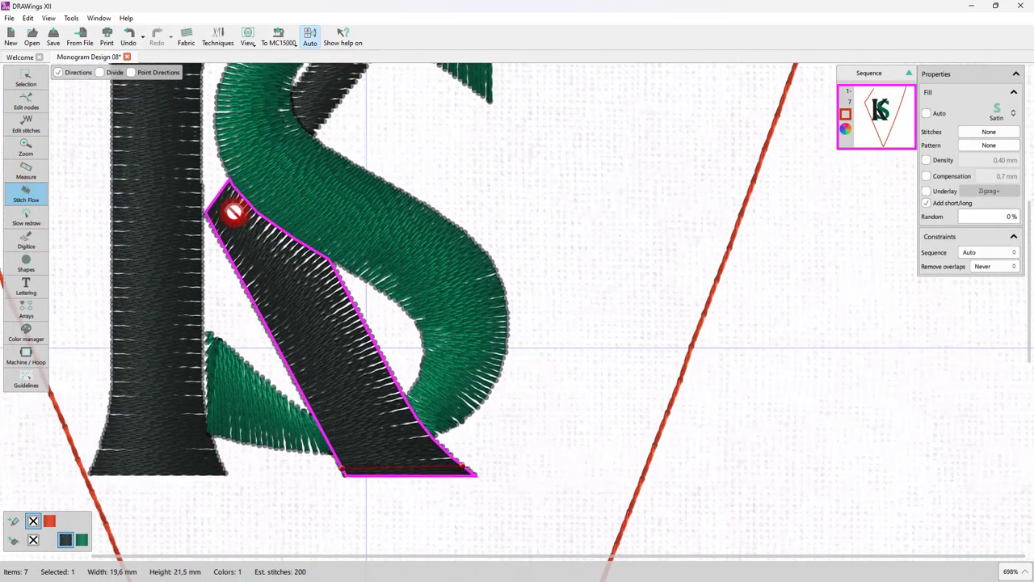
pyautogui.moveTo(285, 230); pyautogui.dragTo(217, 232)
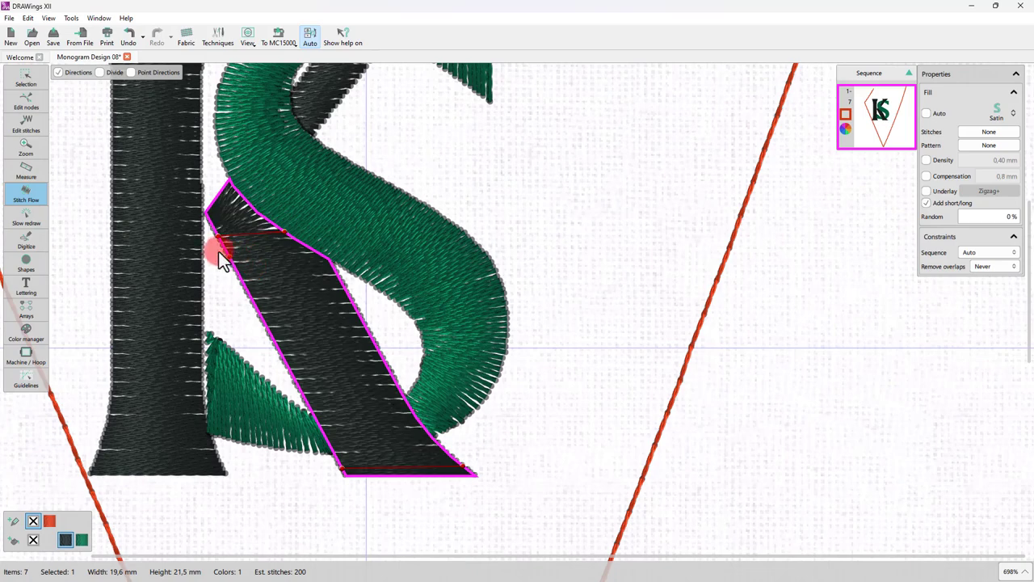
pyautogui.click(213, 198)
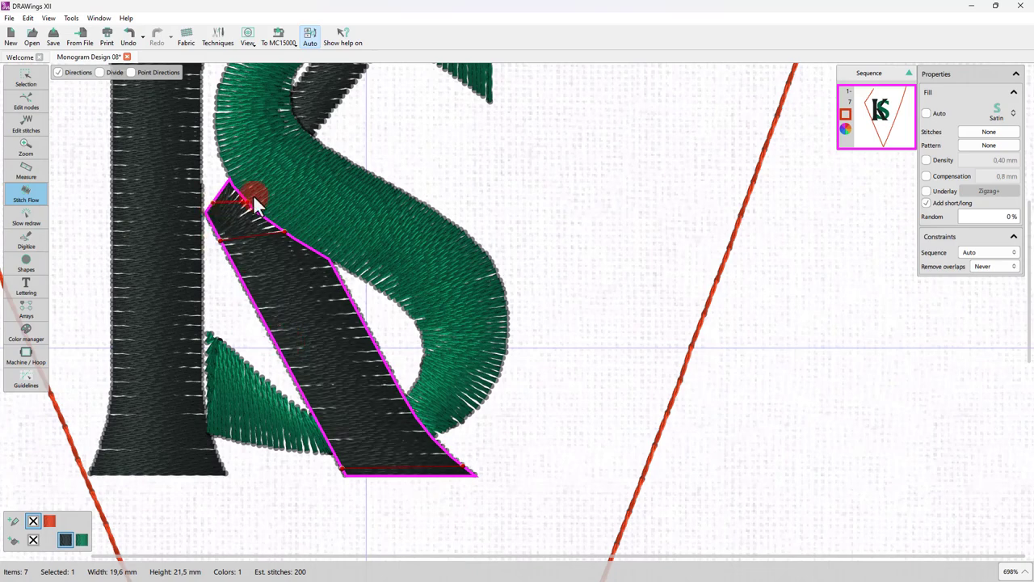
pyautogui.moveTo(253, 194); pyautogui.dragTo(263, 224)
pyautogui.scroll(-3, 286, 291)
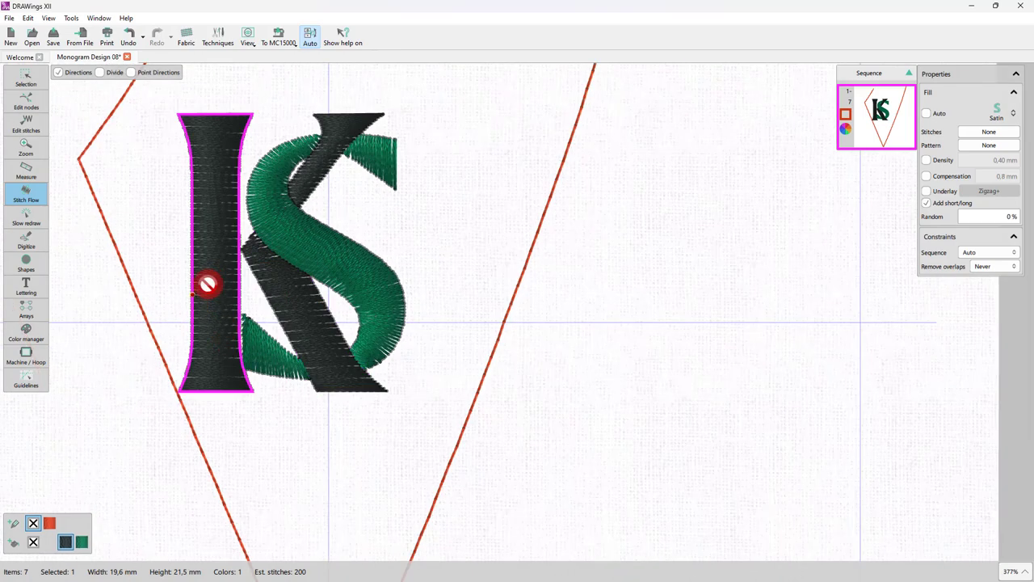
pyautogui.scroll(3, 208, 208)
pyautogui.press('Escape')
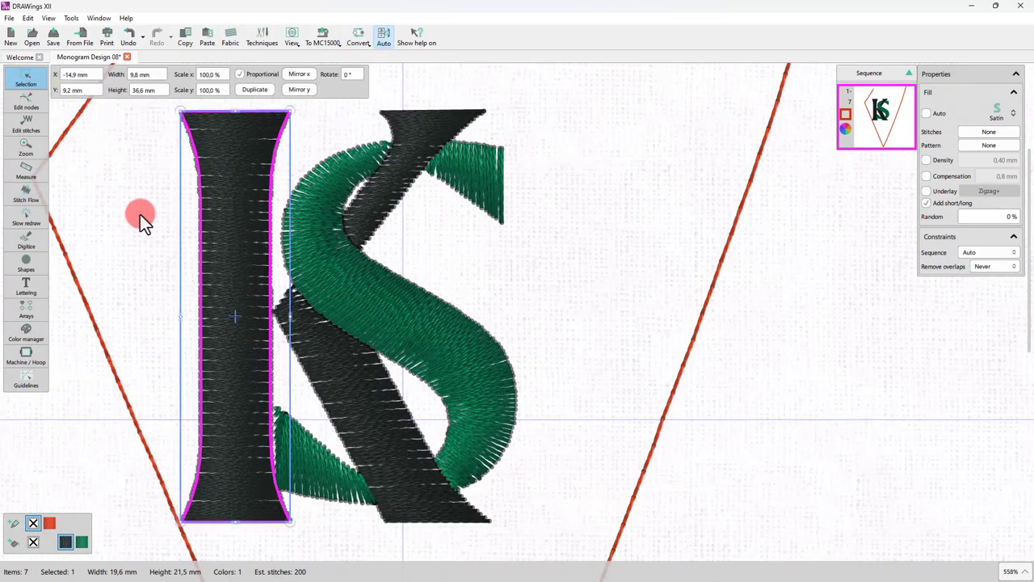
pyautogui.click(140, 214)
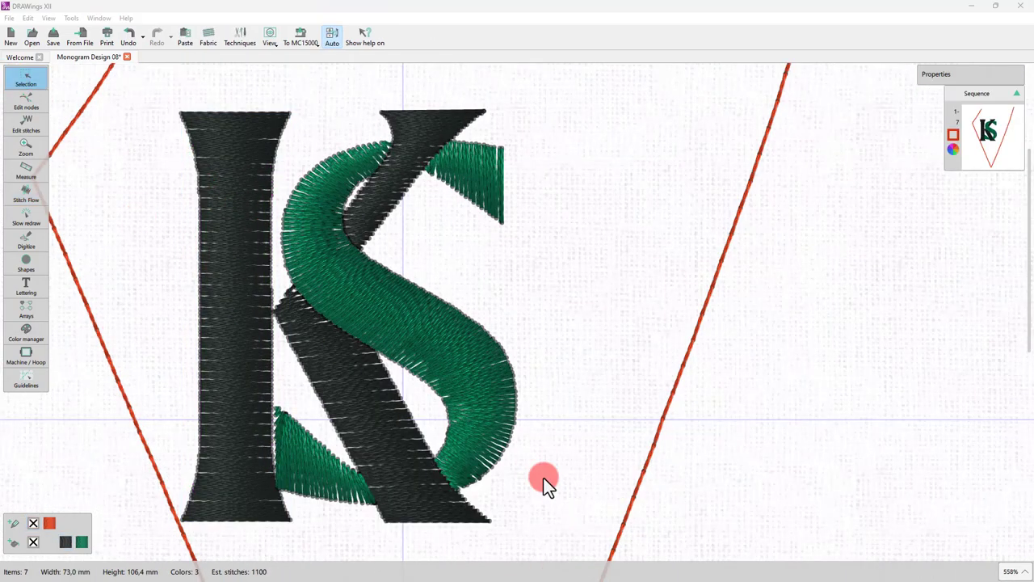
# Step: Select all pieces of both letters and move them together to about X 0.3 mm, Y 10.1 mm inside the line design
pyautogui.moveTo(128, 64); pyautogui.dragTo(541, 554)
pyautogui.scroll(-2, 439, 480)
pyautogui.scroll(-1, 427, 483)
pyautogui.moveTo(404, 427); pyautogui.dragTo(440, 415)
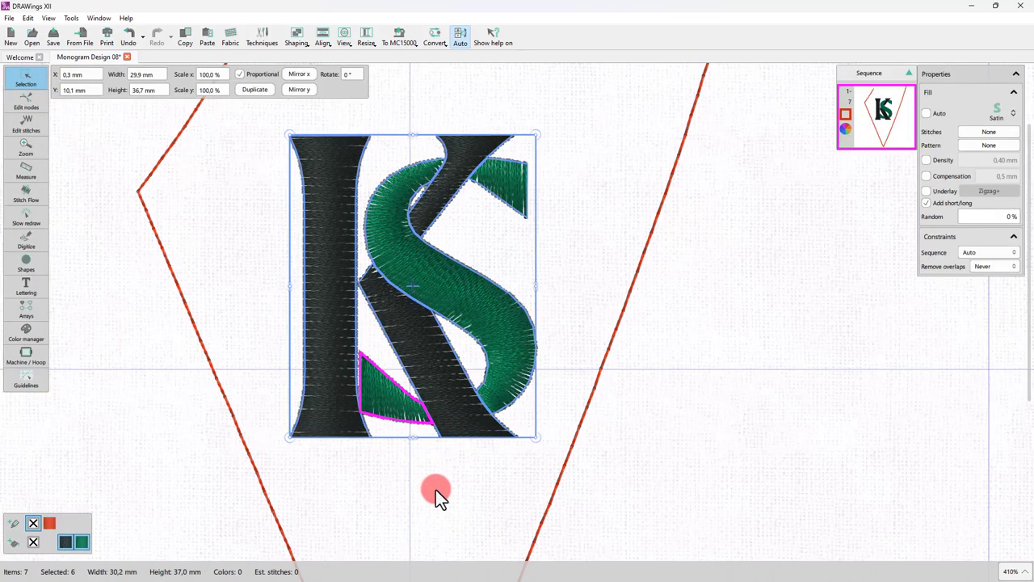
pyautogui.click(441, 513)
pyautogui.scroll(-6, 312, 393)
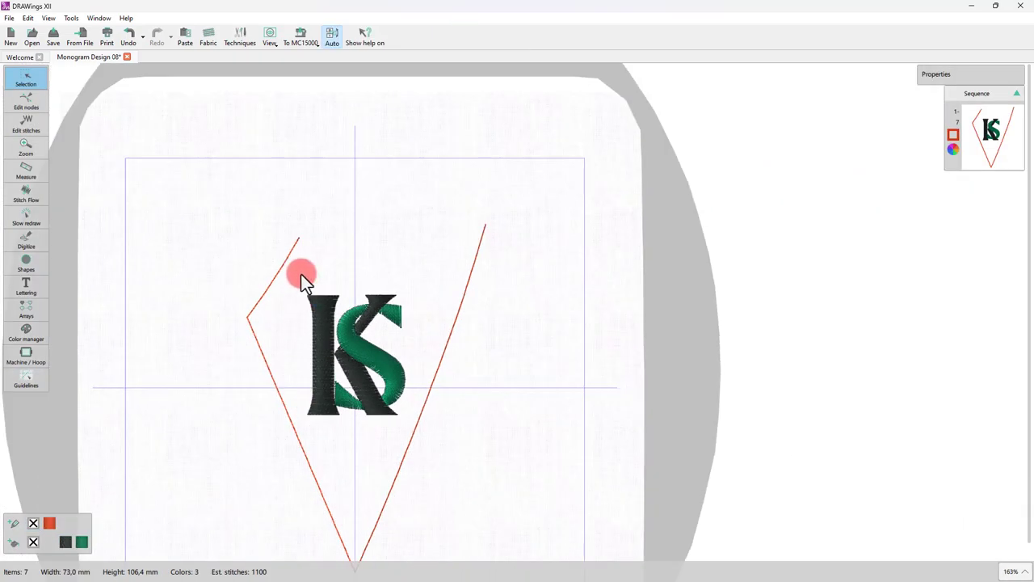
# Step: Preview the design's sewing order from first to last stitch with Slow redraw, and return to the Selection tool
pyautogui.scroll(3, 299, 323)
pyautogui.scroll(3, 379, 194)
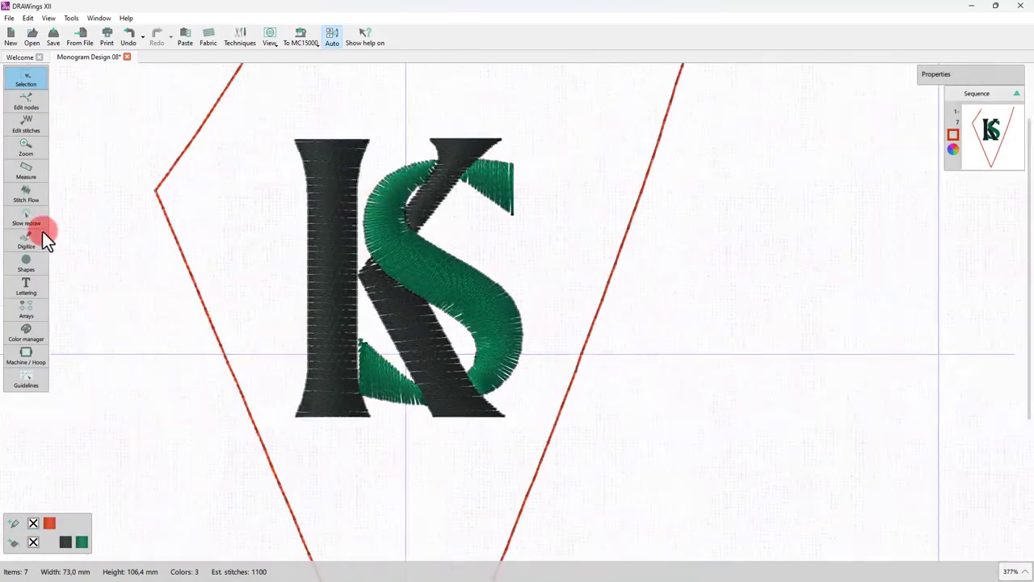
pyautogui.click(20, 216)
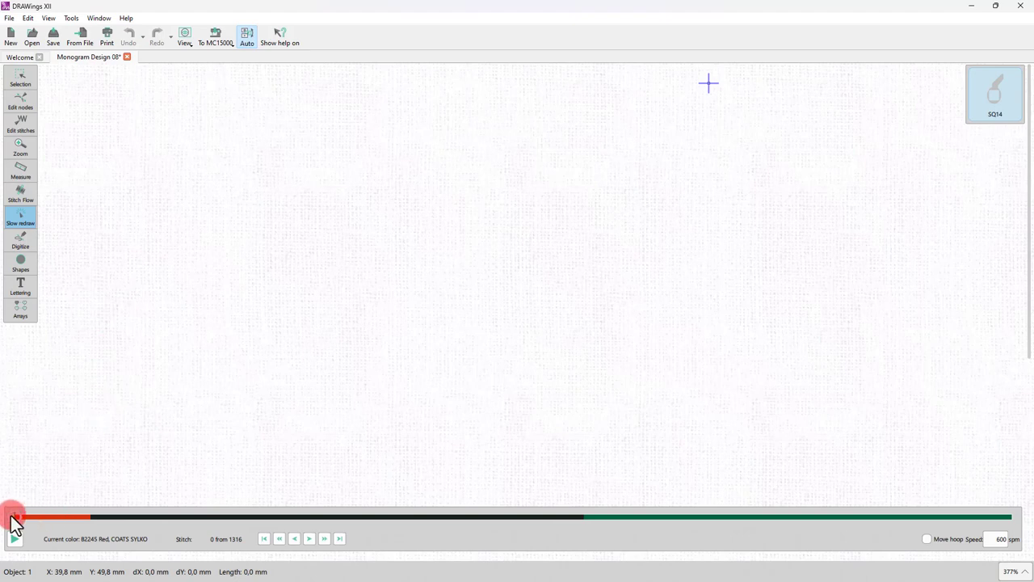
pyautogui.moveTo(13, 518); pyautogui.dragTo(1022, 576)
pyautogui.click(486, 406)
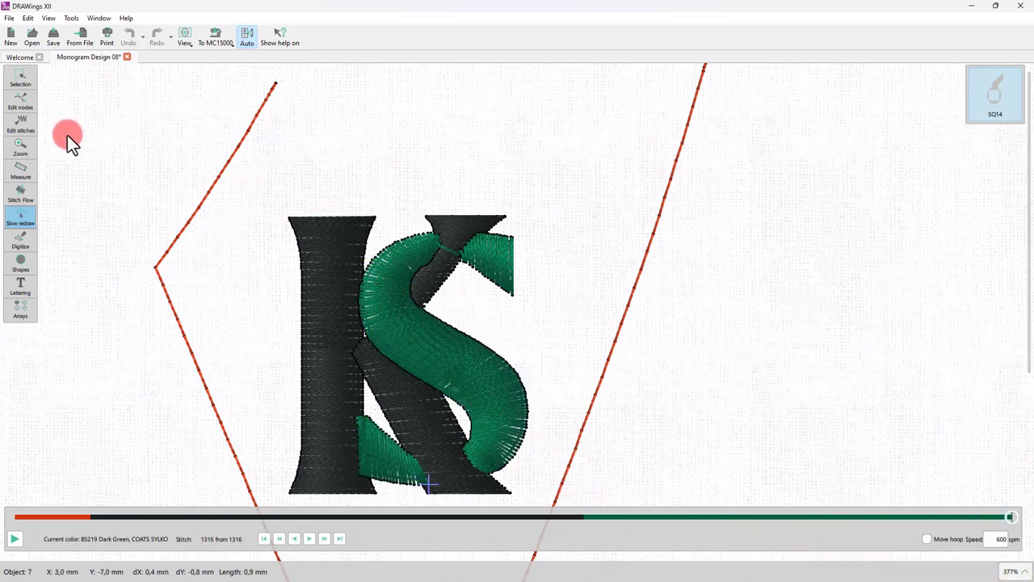
pyautogui.click(15, 79)
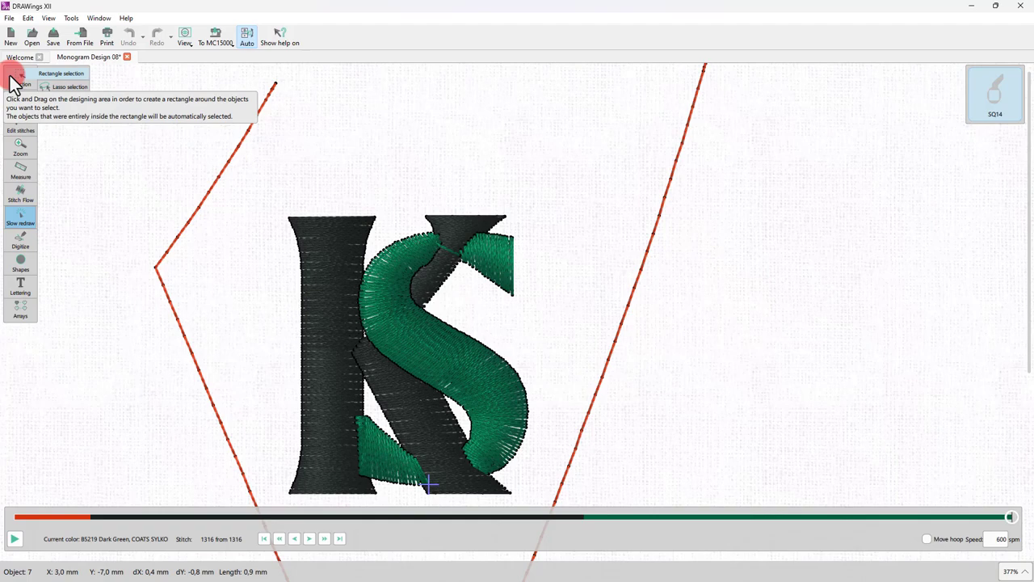
pyautogui.click(14, 79)
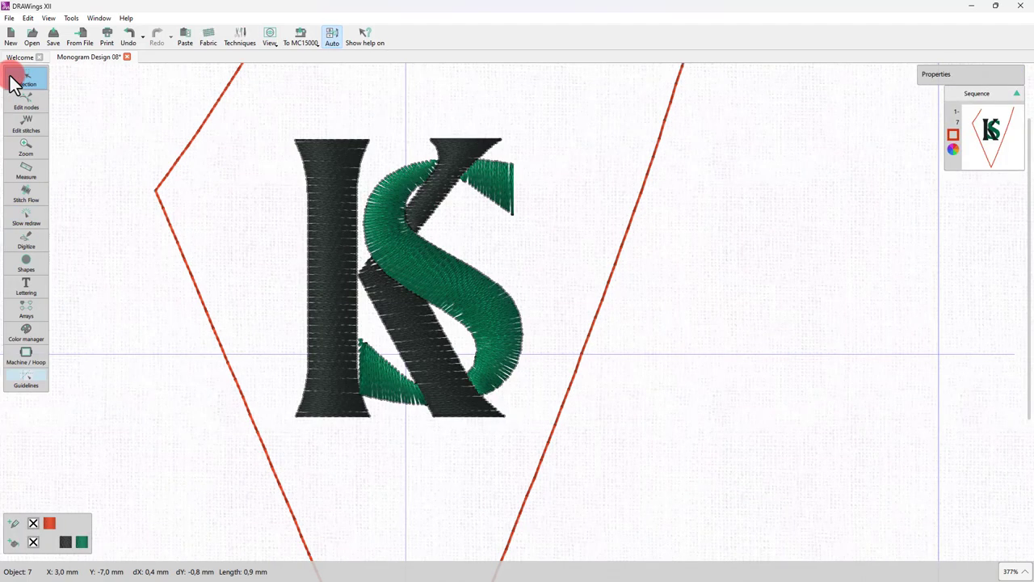
# Step: Switch the design to manual sequencing and move the K's vertical stem to second place, directly after the line design
pyautogui.click(148, 229)
pyautogui.scroll(-4, 106, 227)
pyautogui.scroll(3, 266, 219)
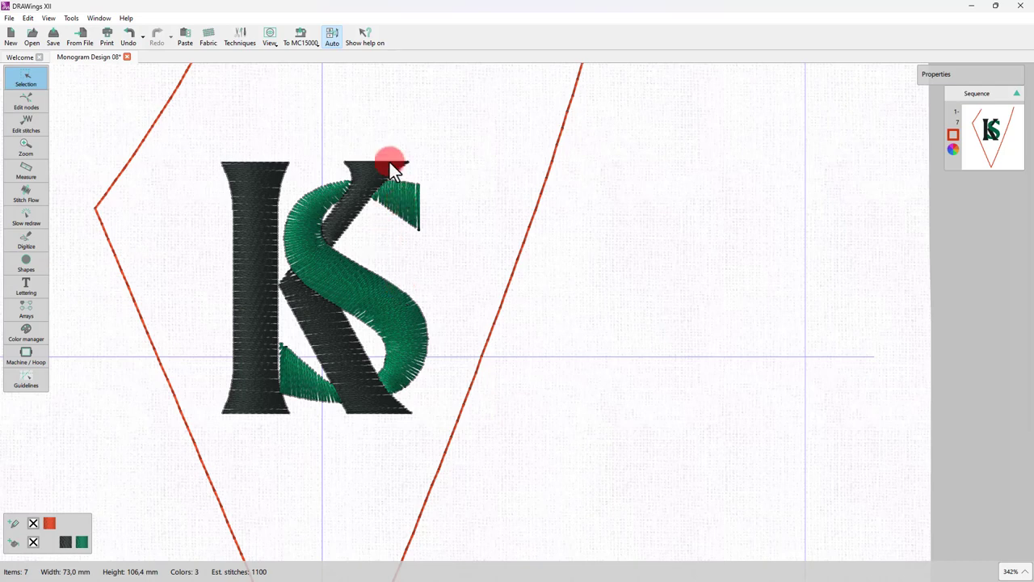
pyautogui.click(331, 40)
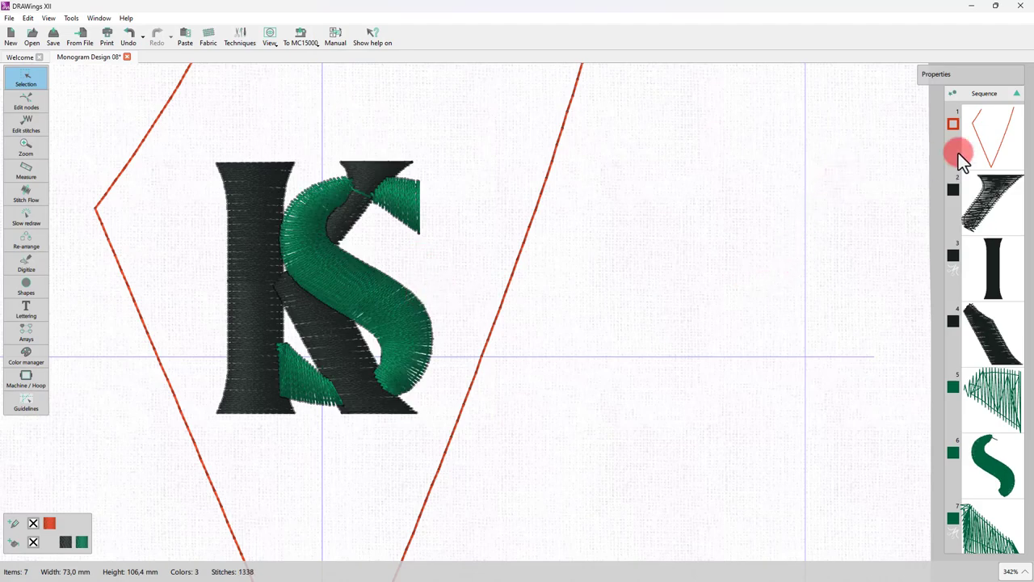
pyautogui.click(980, 135)
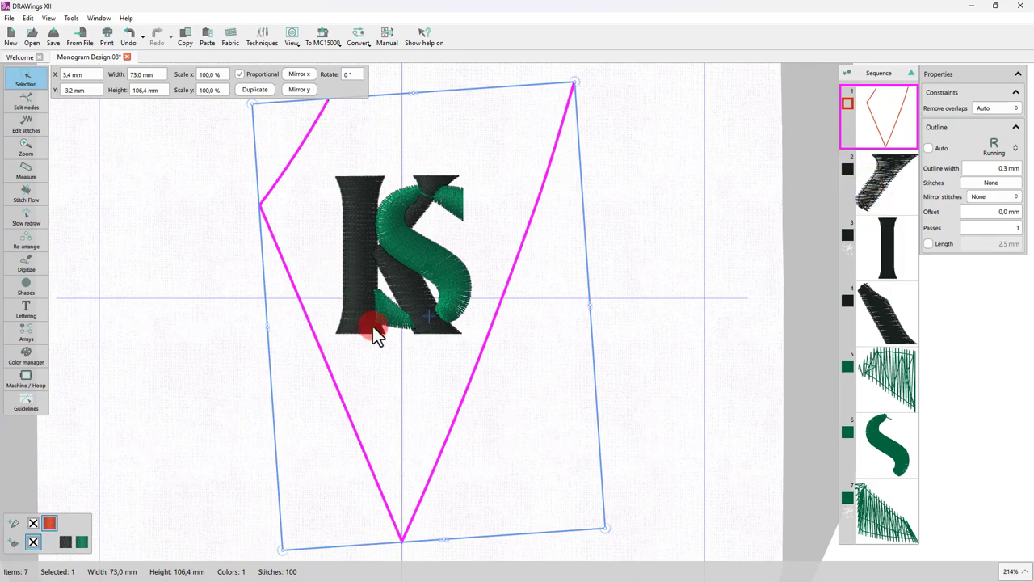
pyautogui.click(354, 272)
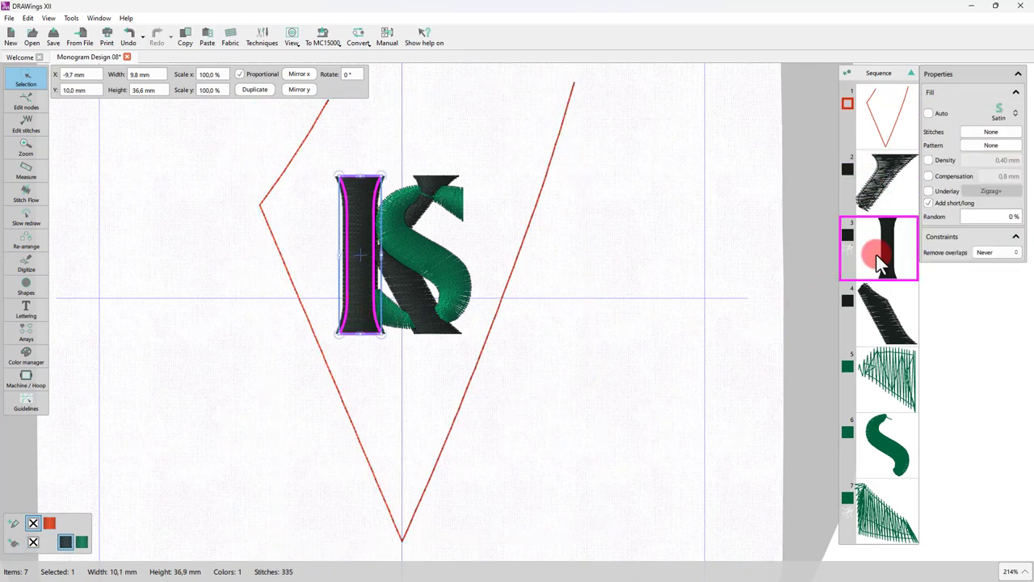
pyautogui.moveTo(897, 251); pyautogui.dragTo(912, 173)
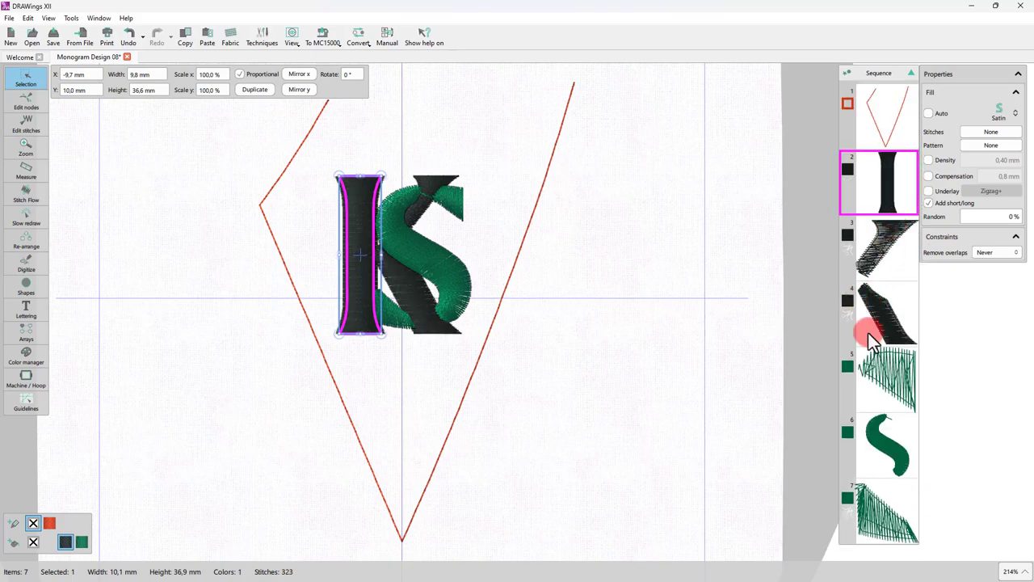
# Step: Move the S's lower tail piece to third place in the sewing sequence and the K's diagonal leg to fourth place
pyautogui.click(388, 318)
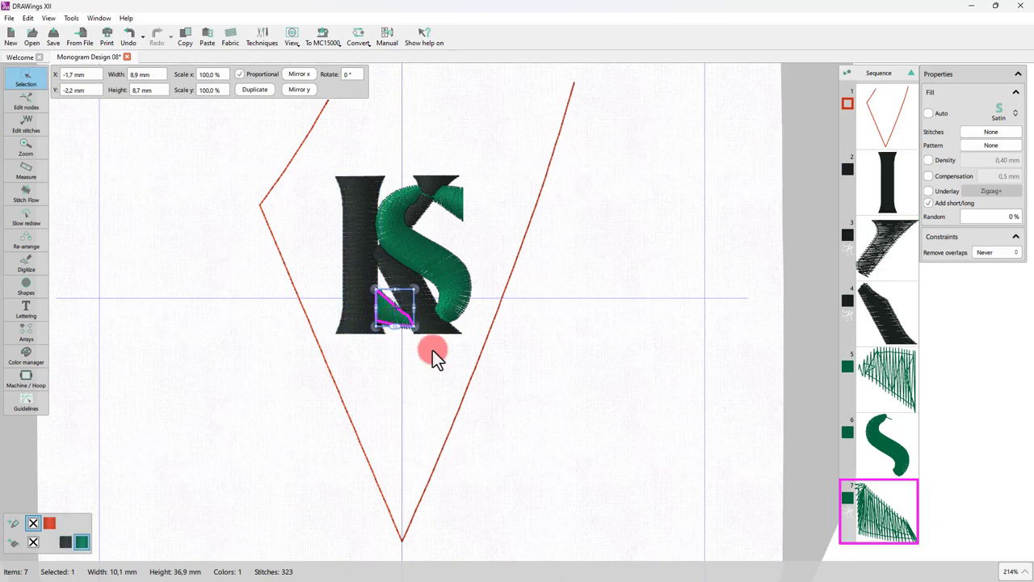
pyautogui.moveTo(877, 543); pyautogui.dragTo(860, 235)
pyautogui.click(421, 320)
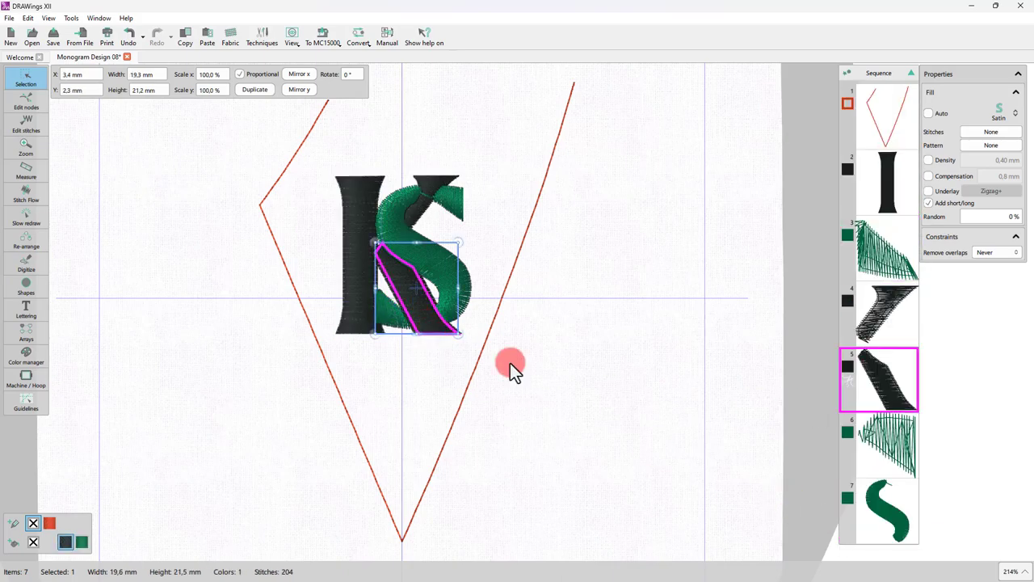
pyautogui.moveTo(886, 375); pyautogui.dragTo(887, 300)
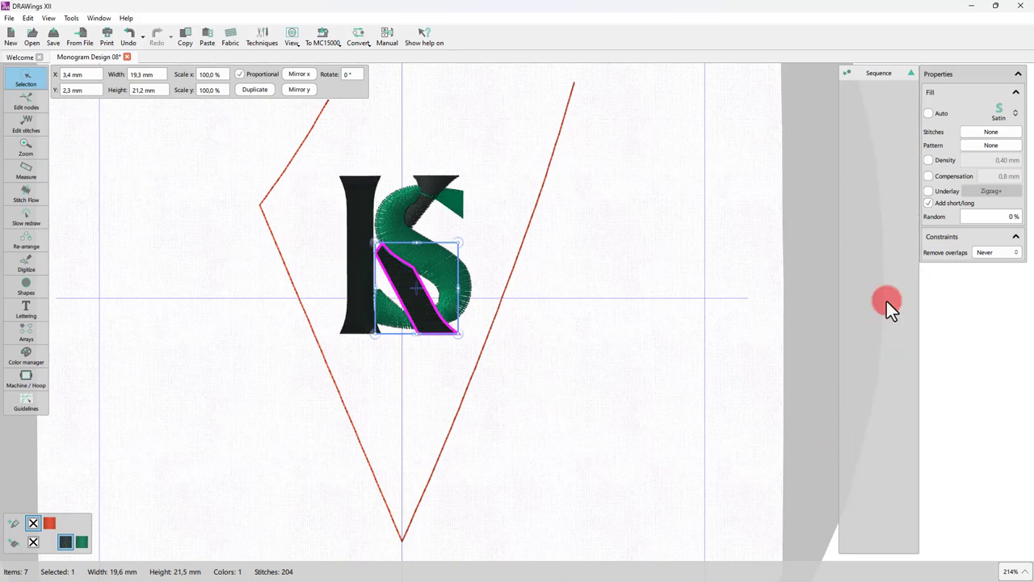
# Step: Move the S's upper end and main body together to fifth and sixth place, ahead of the K's upper arm
pyautogui.click(886, 529)
pyautogui.keyDown('ctrl'); pyautogui.click(892, 437); pyautogui.keyUp('ctrl')
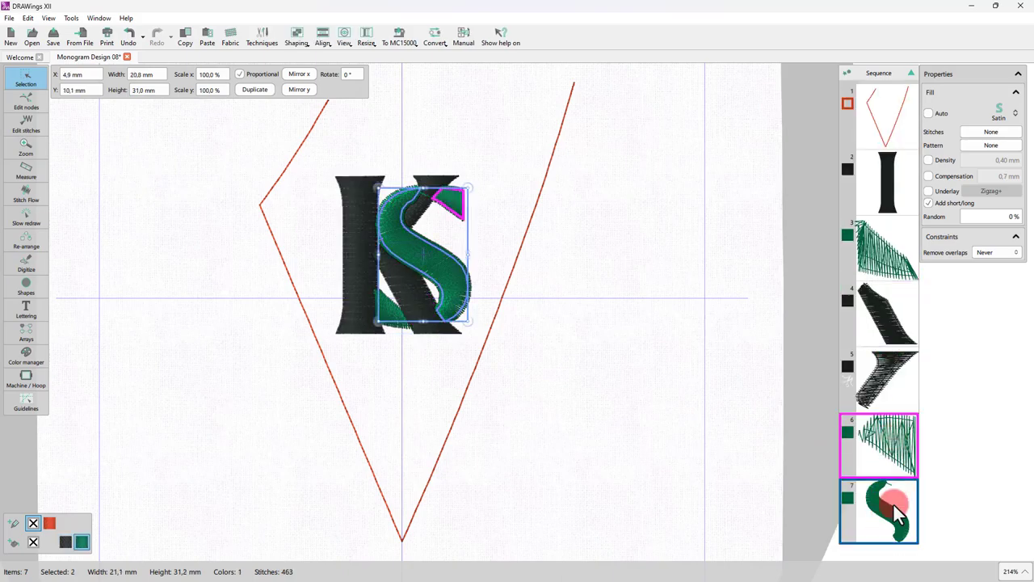
pyautogui.moveTo(889, 526)
pyautogui.mouseDown()
pyautogui.moveTo(885, 363)
pyautogui.moveTo(885, 373)
pyautogui.mouseUp()
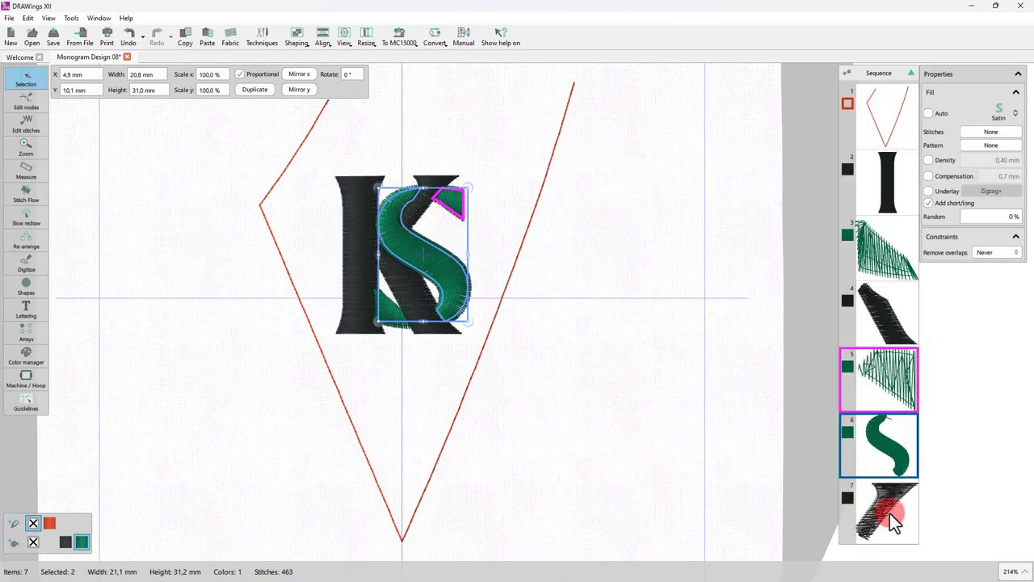
pyautogui.click(886, 534)
pyautogui.click(539, 291)
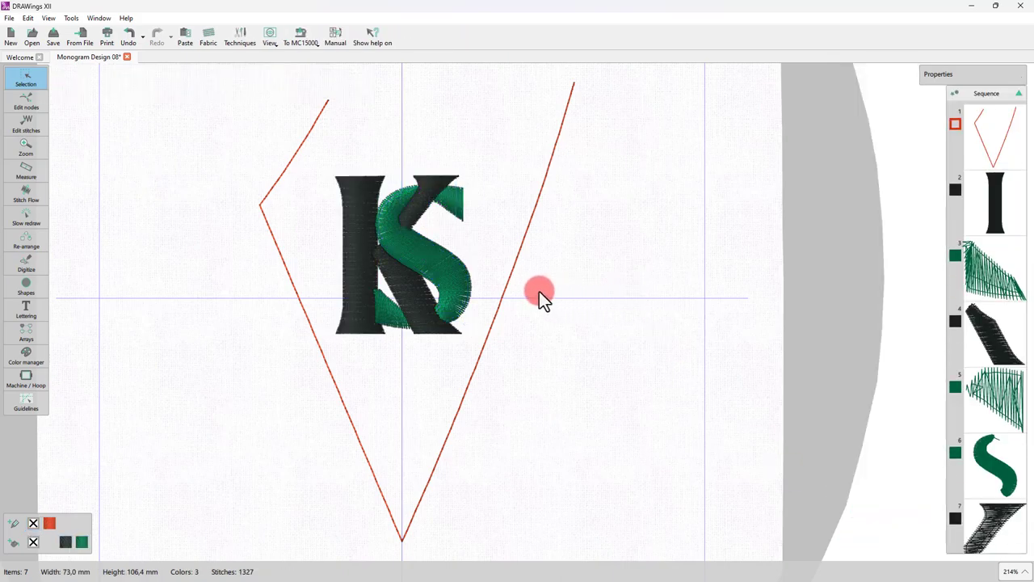
# Step: Play the rearranged monogram from first to last stitch with Slow redraw, and return to the Selection tool
pyautogui.click(25, 221)
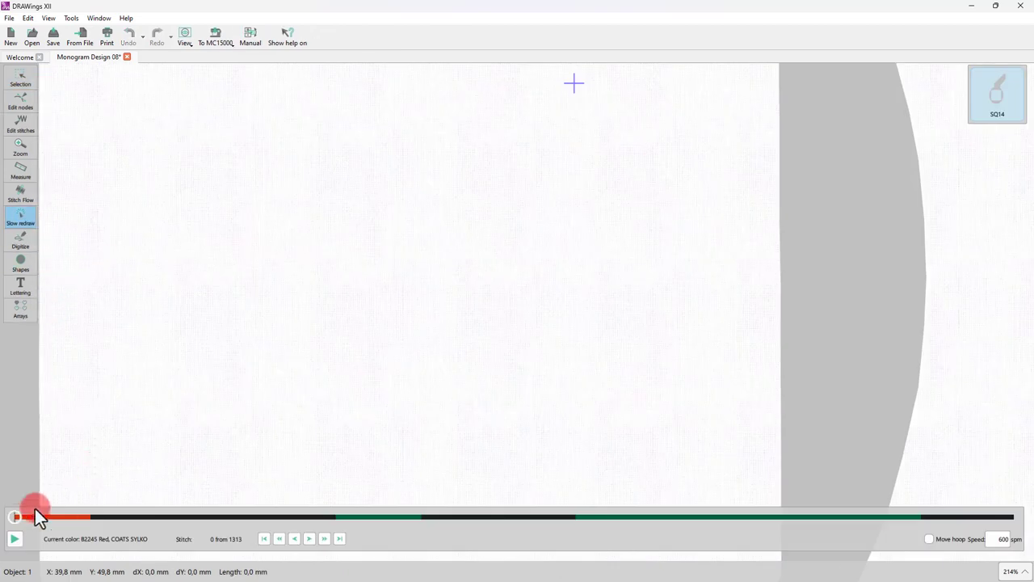
pyautogui.moveTo(16, 522)
pyautogui.mouseDown()
pyautogui.moveTo(385, 537)
pyautogui.moveTo(577, 570)
pyautogui.moveTo(1016, 577)
pyautogui.mouseUp()
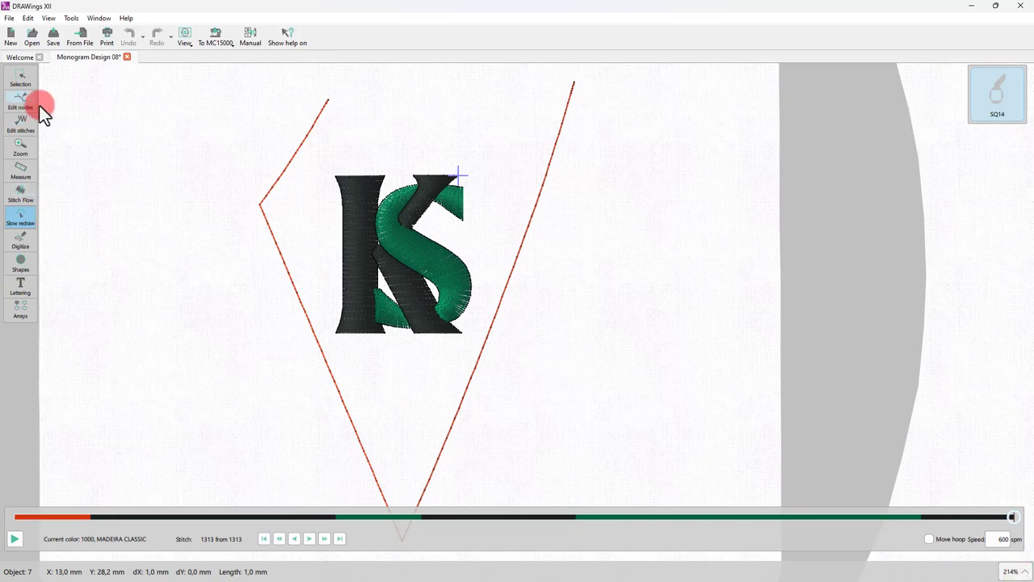
pyautogui.click(21, 80)
pyautogui.click(60, 74)
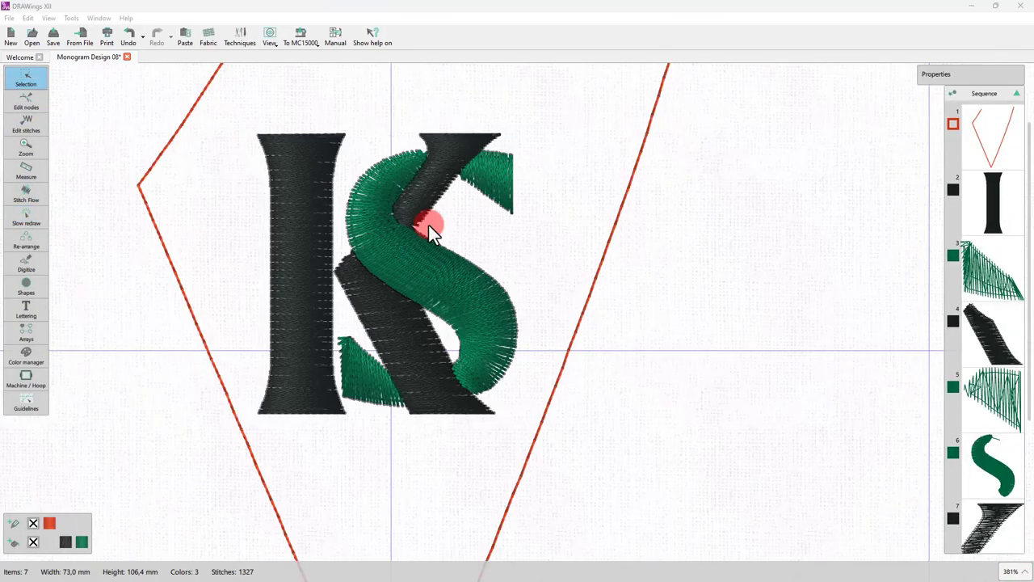
# Step: Examine the compensation values of all letter pieces together, and of the K's stem and the S's main body individually
pyautogui.click(475, 317)
pyautogui.moveTo(250, 116); pyautogui.dragTo(577, 474)
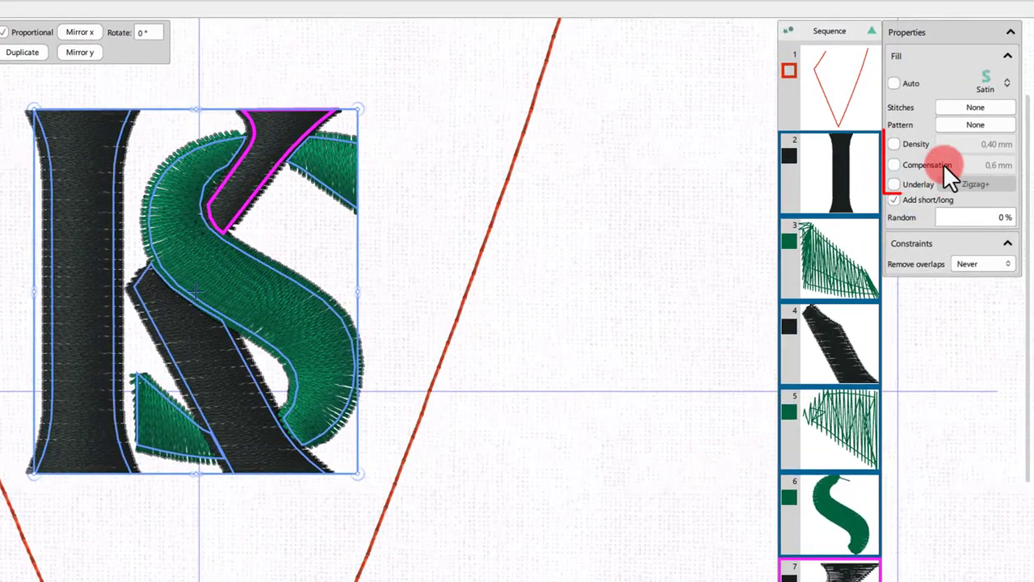
pyautogui.click(519, 219)
pyautogui.click(57, 266)
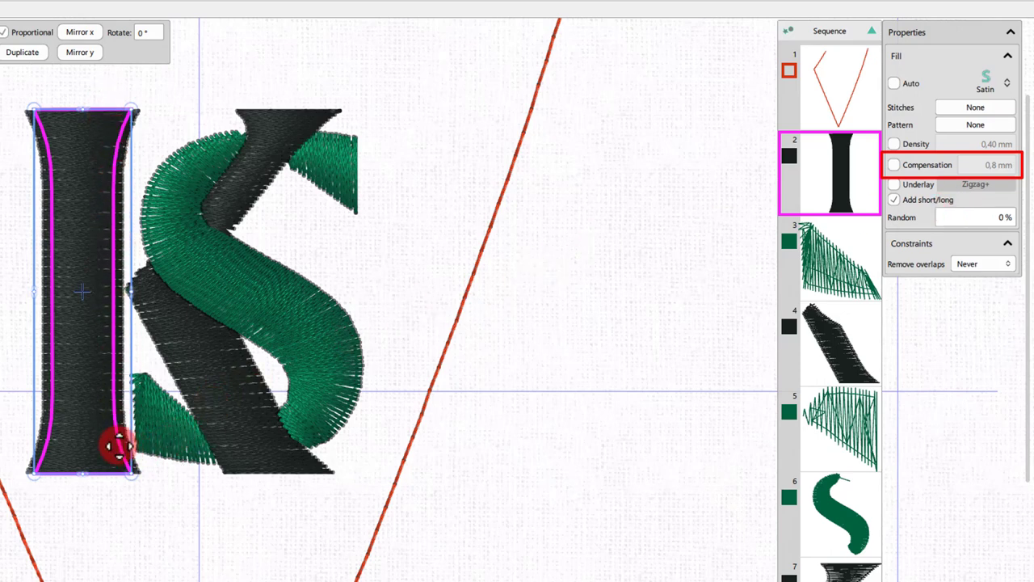
pyautogui.click(259, 285)
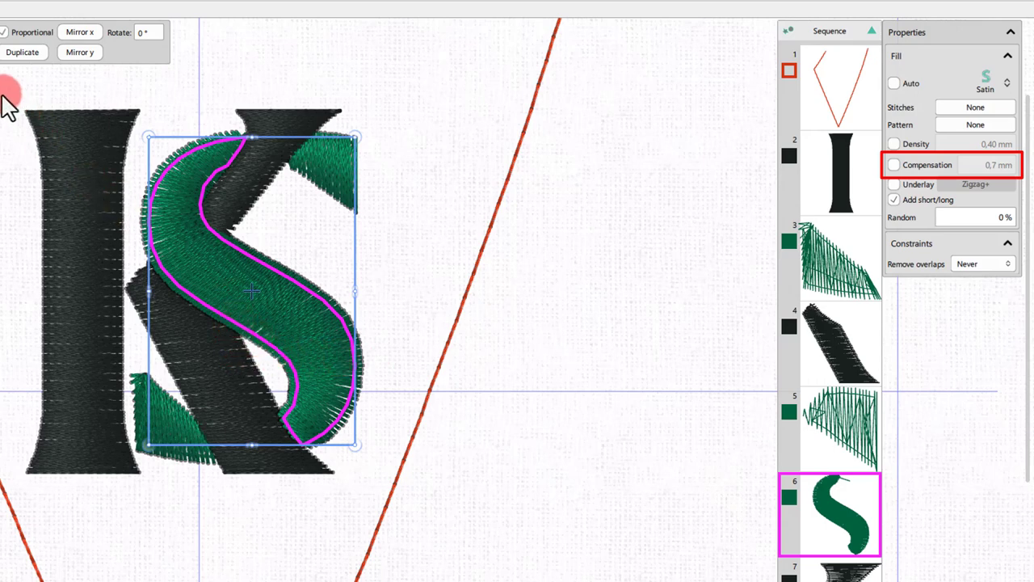
pyautogui.moveTo(4, 95); pyautogui.dragTo(416, 529)
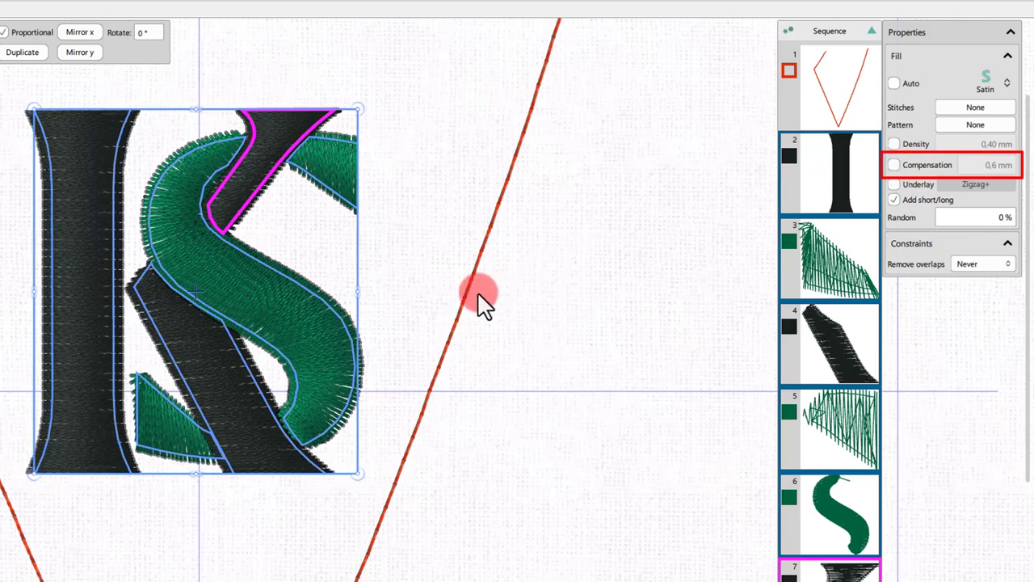
pyautogui.click(453, 307)
pyautogui.click(300, 337)
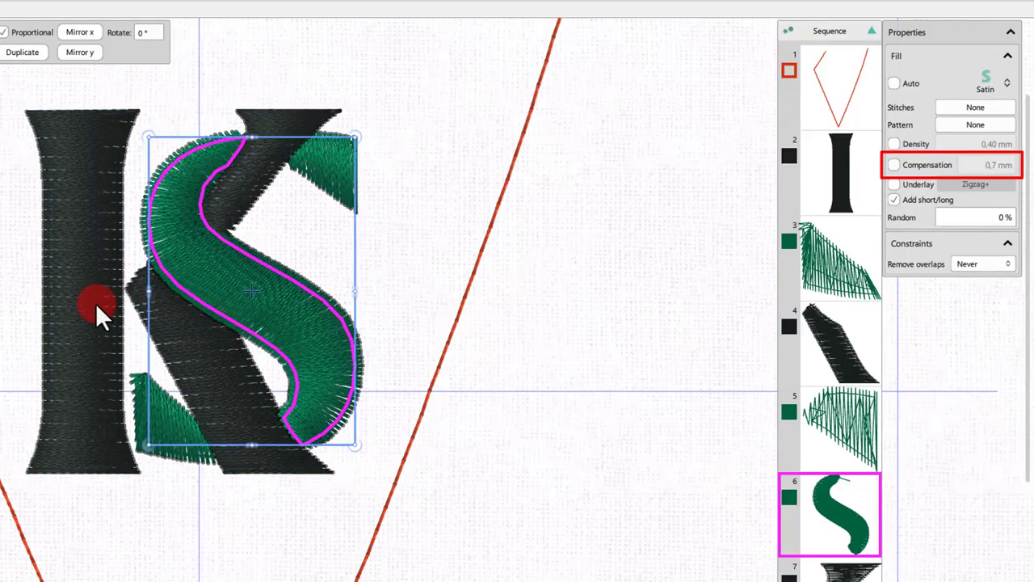
# Step: Enable custom compensation for the K's vertical stem and set it to 0.4 mm
pyautogui.click(71, 312)
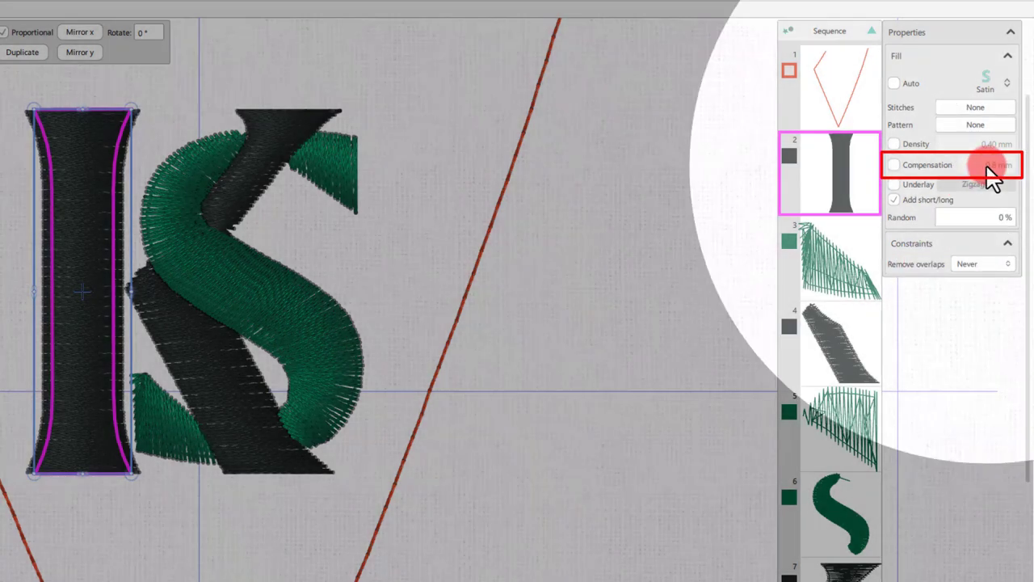
pyautogui.click(989, 167)
pyautogui.write('0,8')
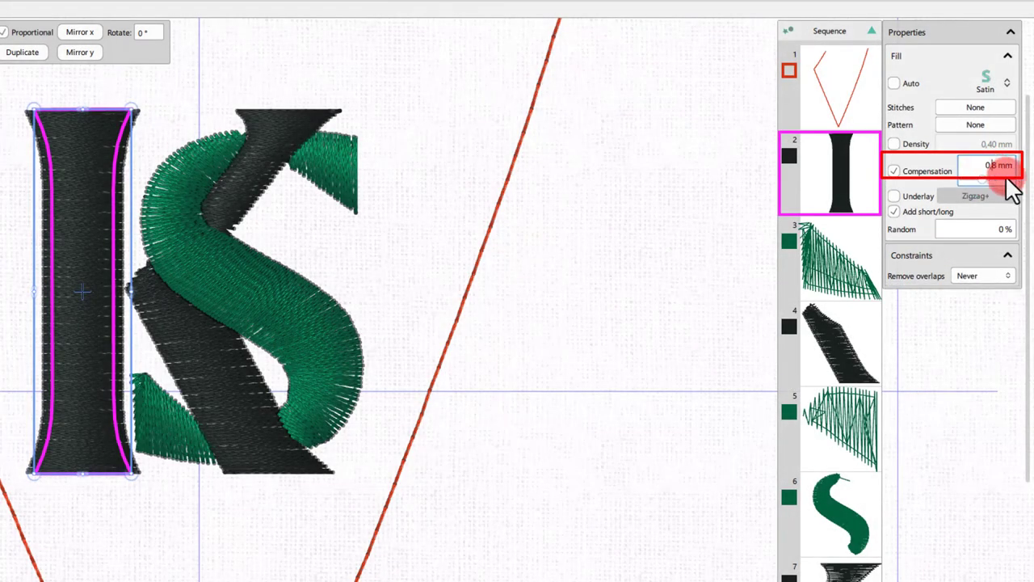
pyautogui.scroll(-4, 1010, 185)
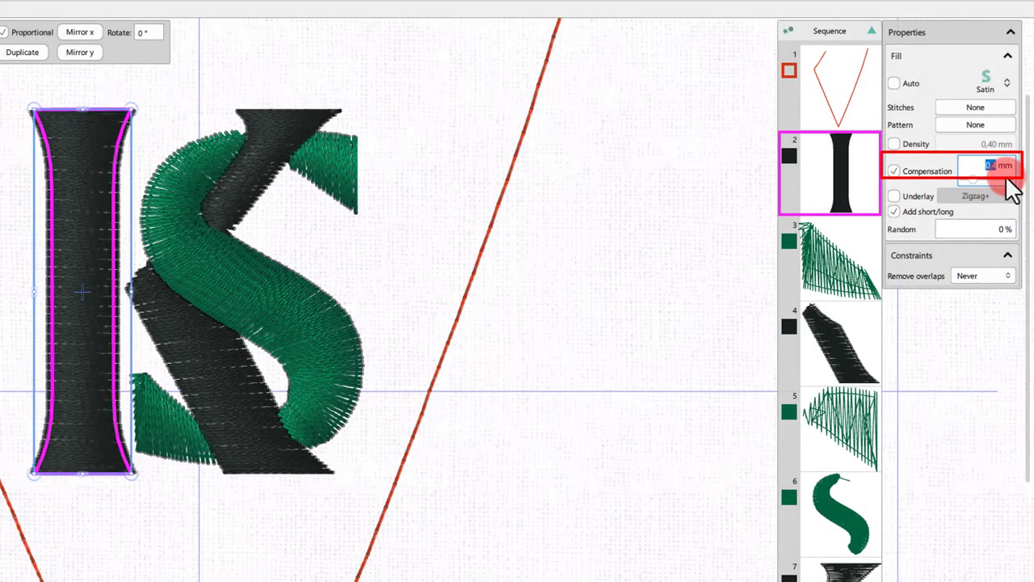
# Step: Set the compensation of all remaining K and S pieces except the vertical stem to 0.3 mm, and clear the selection
pyautogui.click(356, 172)
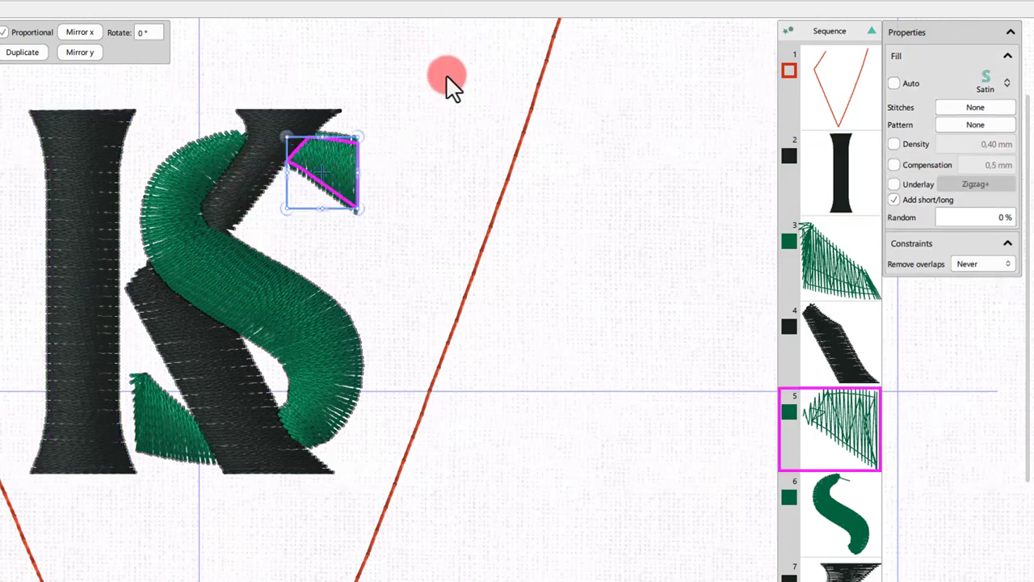
pyautogui.moveTo(447, 74); pyautogui.dragTo(92, 545)
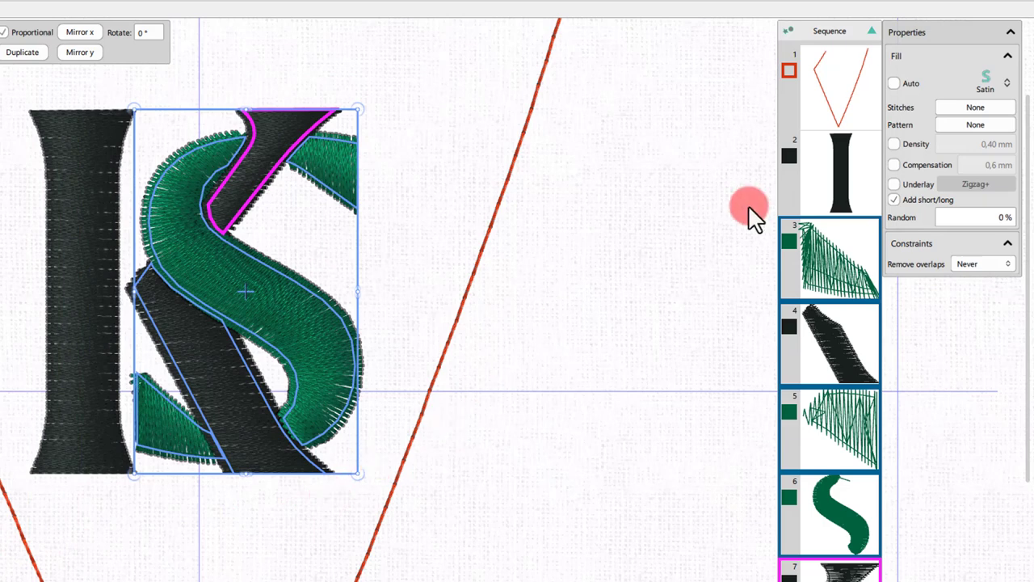
pyautogui.click(930, 166)
pyautogui.click(987, 166)
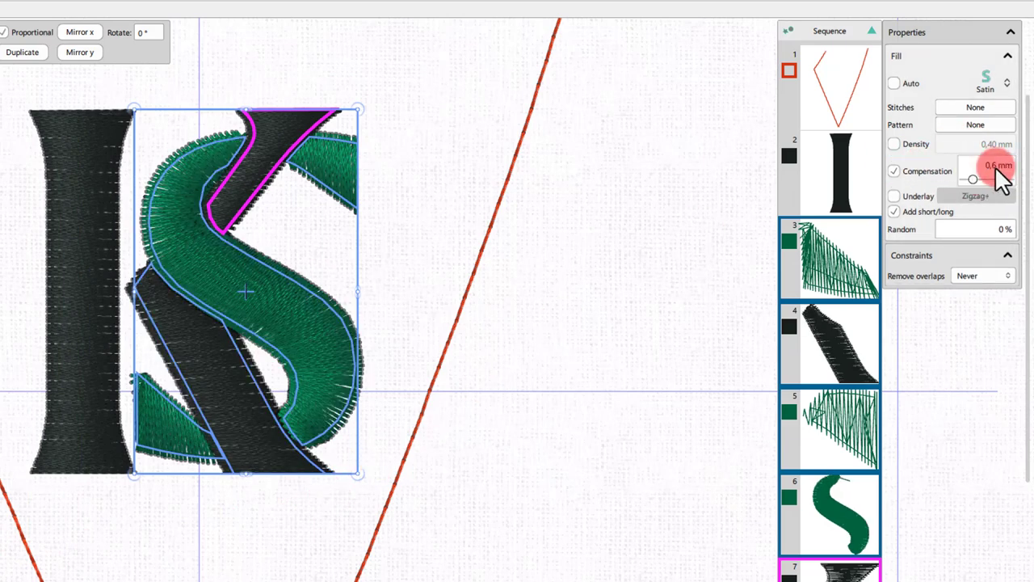
pyautogui.scroll(-3, 997, 168)
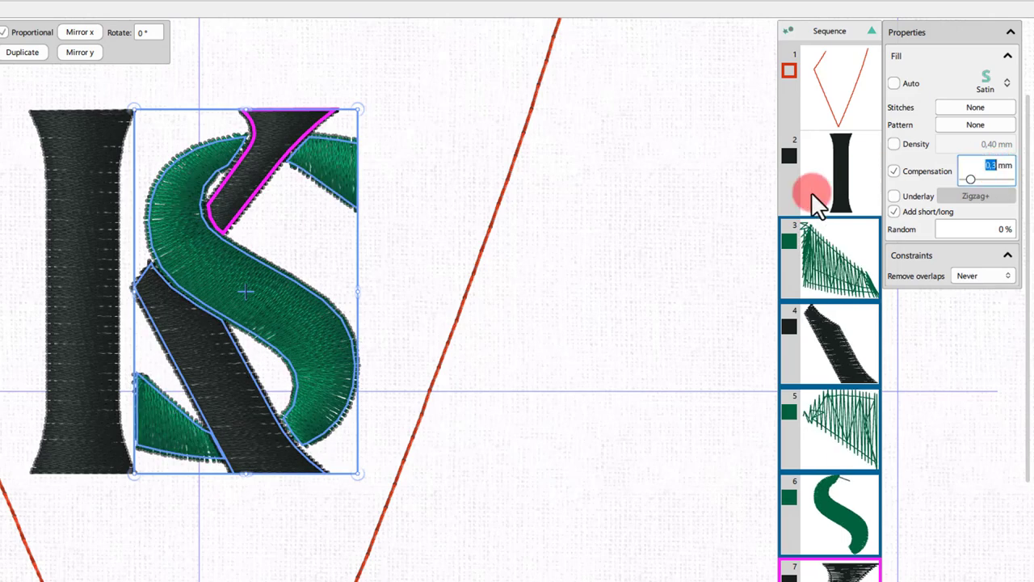
pyautogui.click(364, 254)
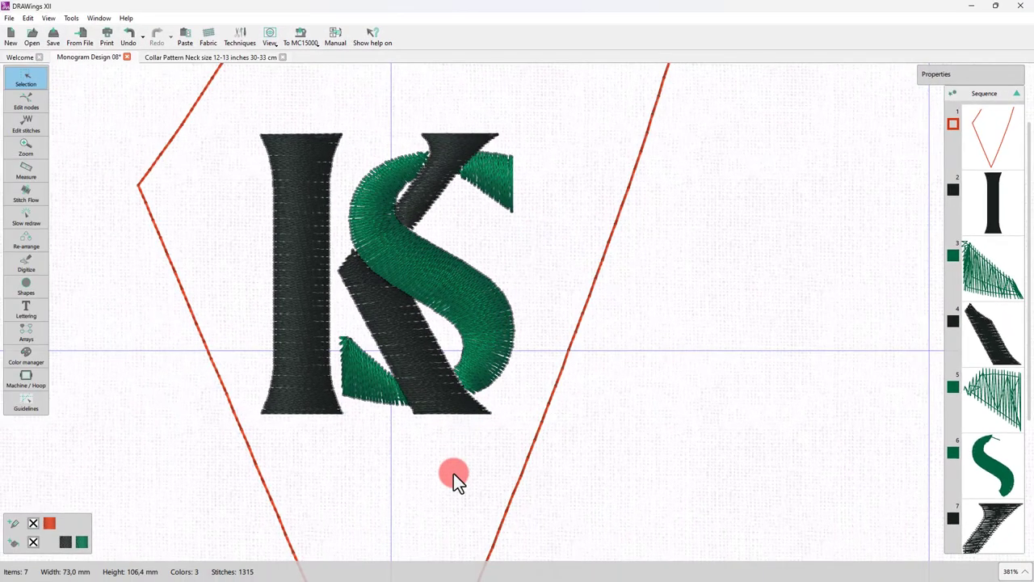
# Step: Switch to the Collar Pattern Neck size 12-13 inches design and open its print preview
pyautogui.click(308, 42)
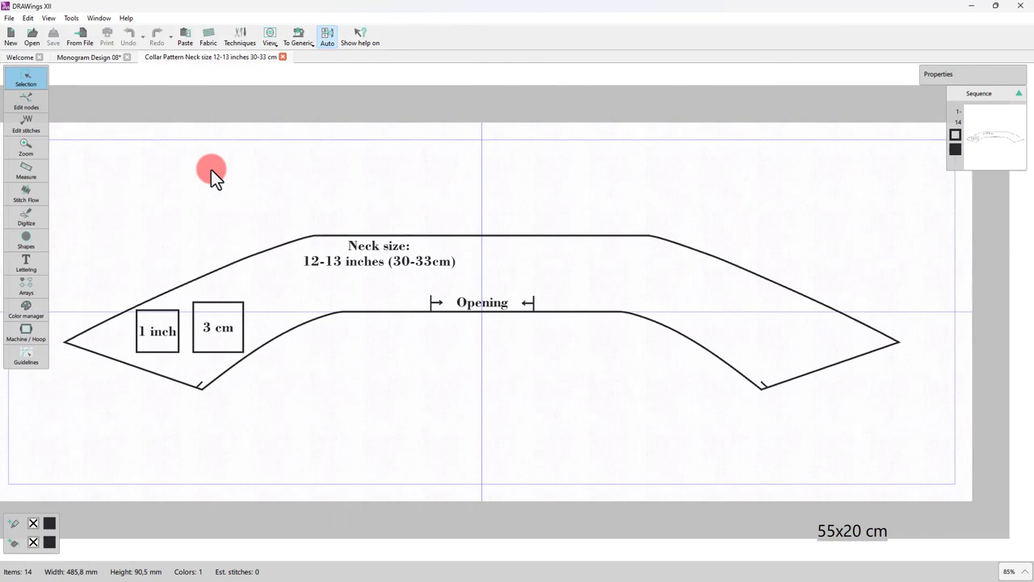
pyautogui.click(9, 18)
pyautogui.click(55, 123)
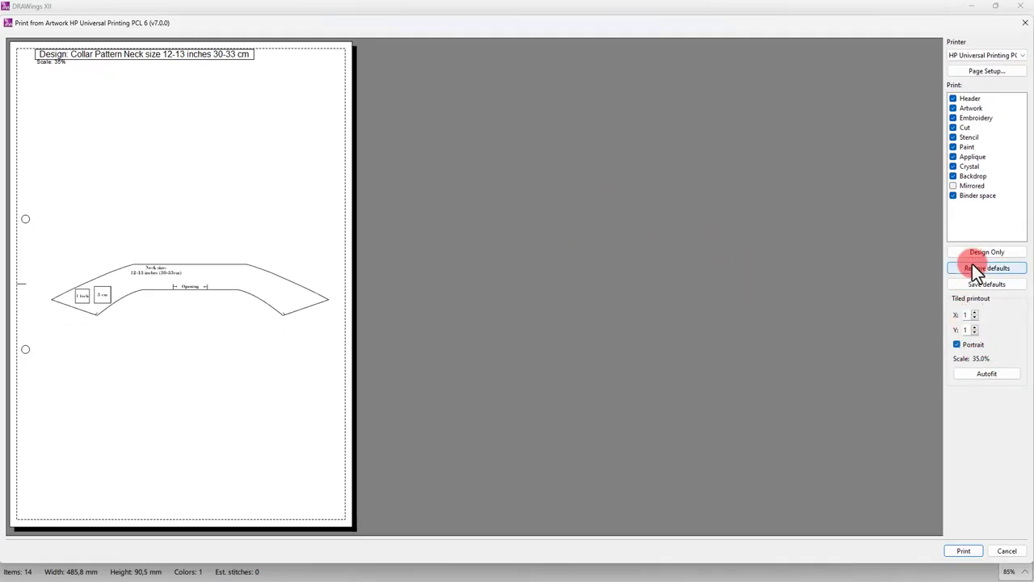
# Step: Print only the collar design at 100% scale, in landscape orientation, tiled over 2 pages in X and 1 in Y
pyautogui.click(966, 57)
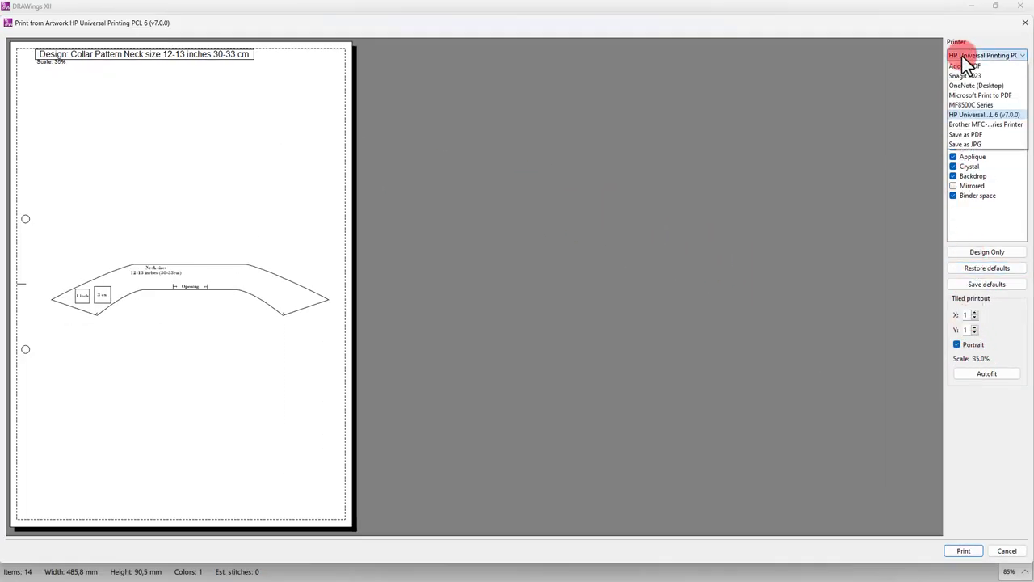
pyautogui.click(964, 58)
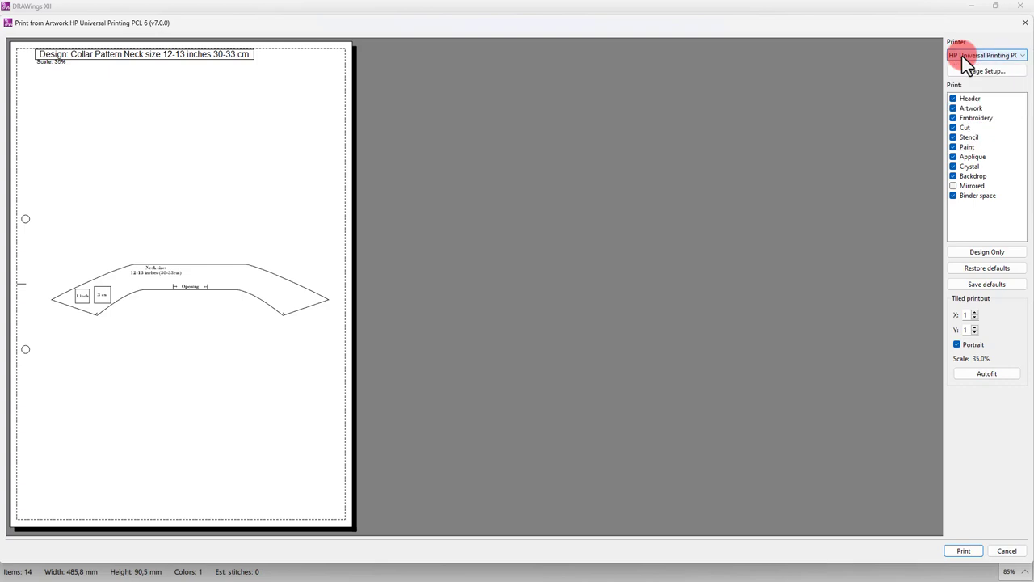
pyautogui.click(984, 252)
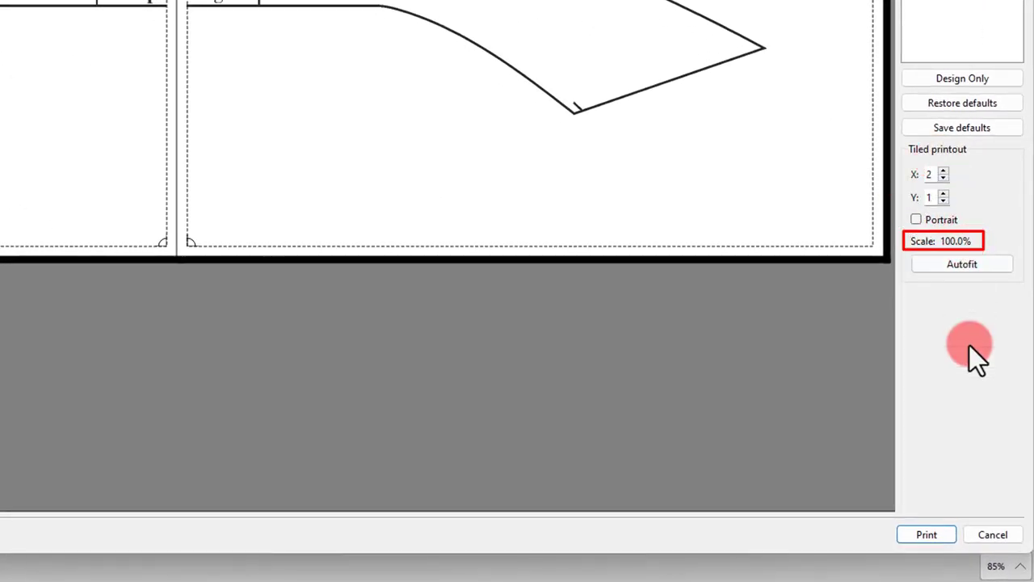
pyautogui.click(926, 535)
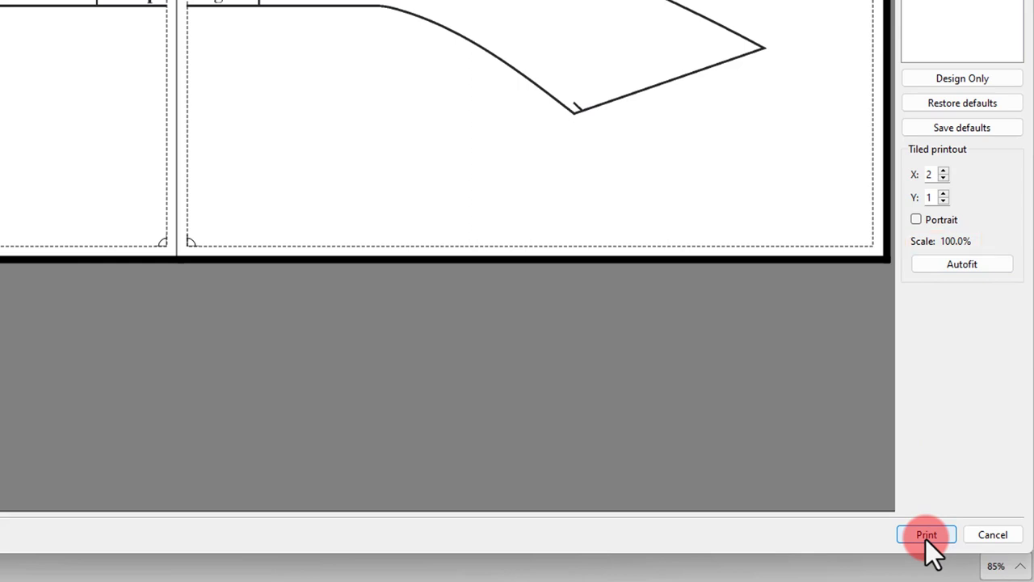